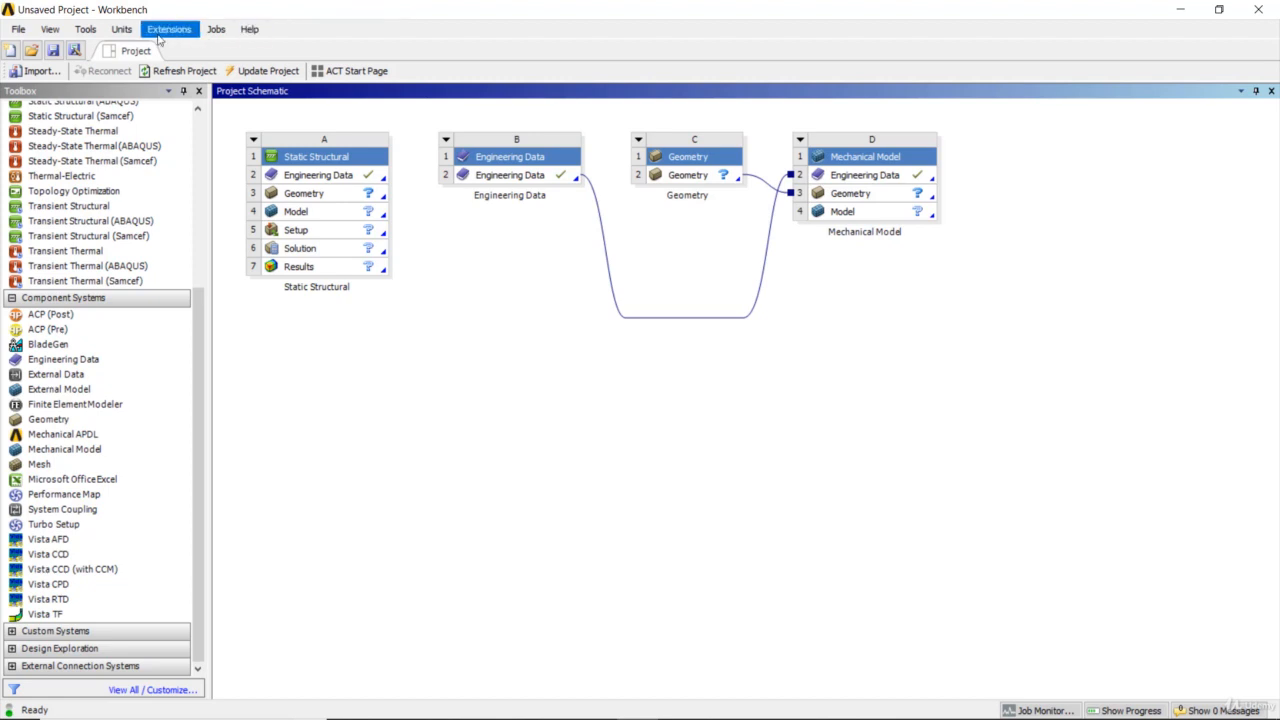
- Make Metric (tonne,mm,s,°C,mA,N,mV) both the active project unit system and the default unit system
left_click(124, 32)
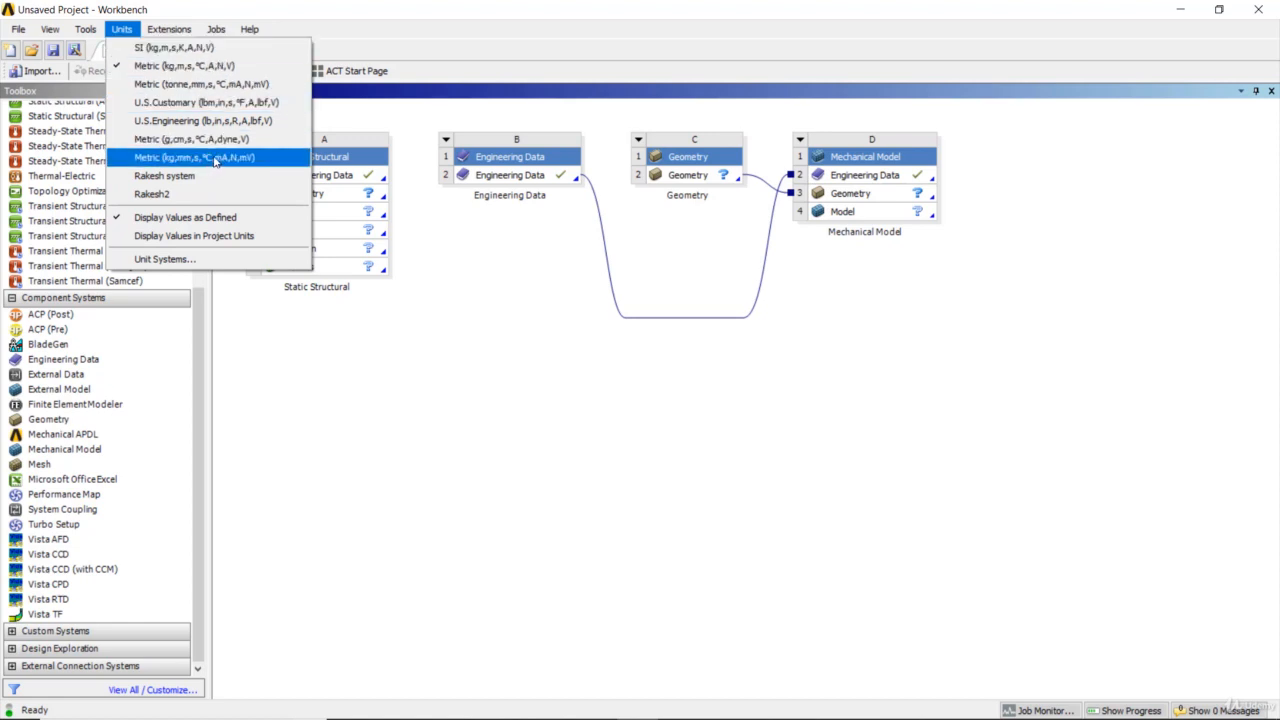
left_click(227, 86)
left_click(121, 29)
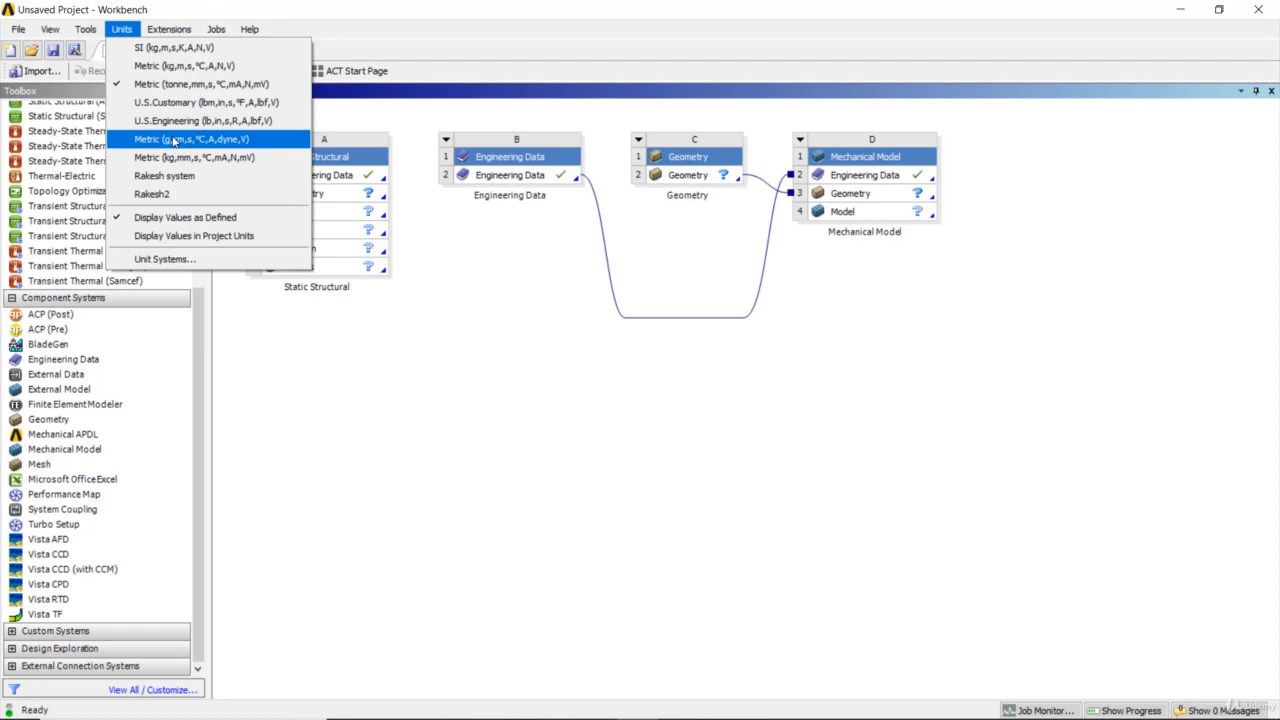
left_click(217, 264)
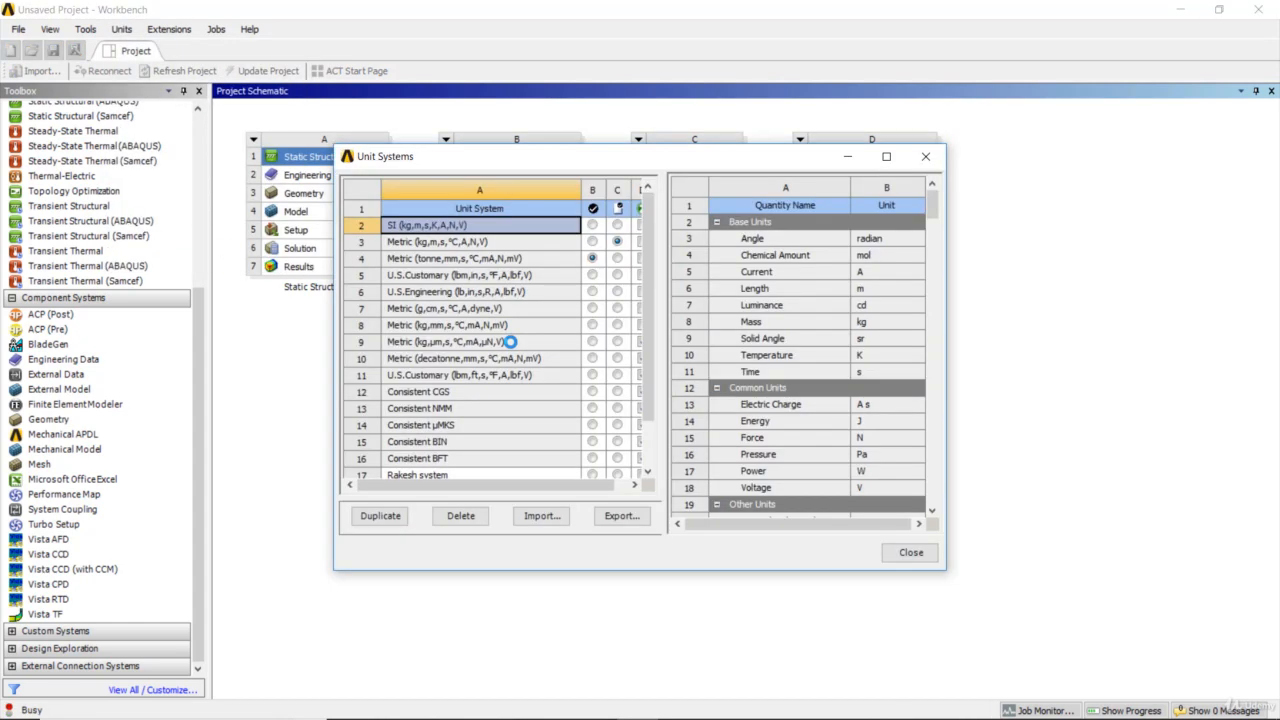
left_click(886, 156)
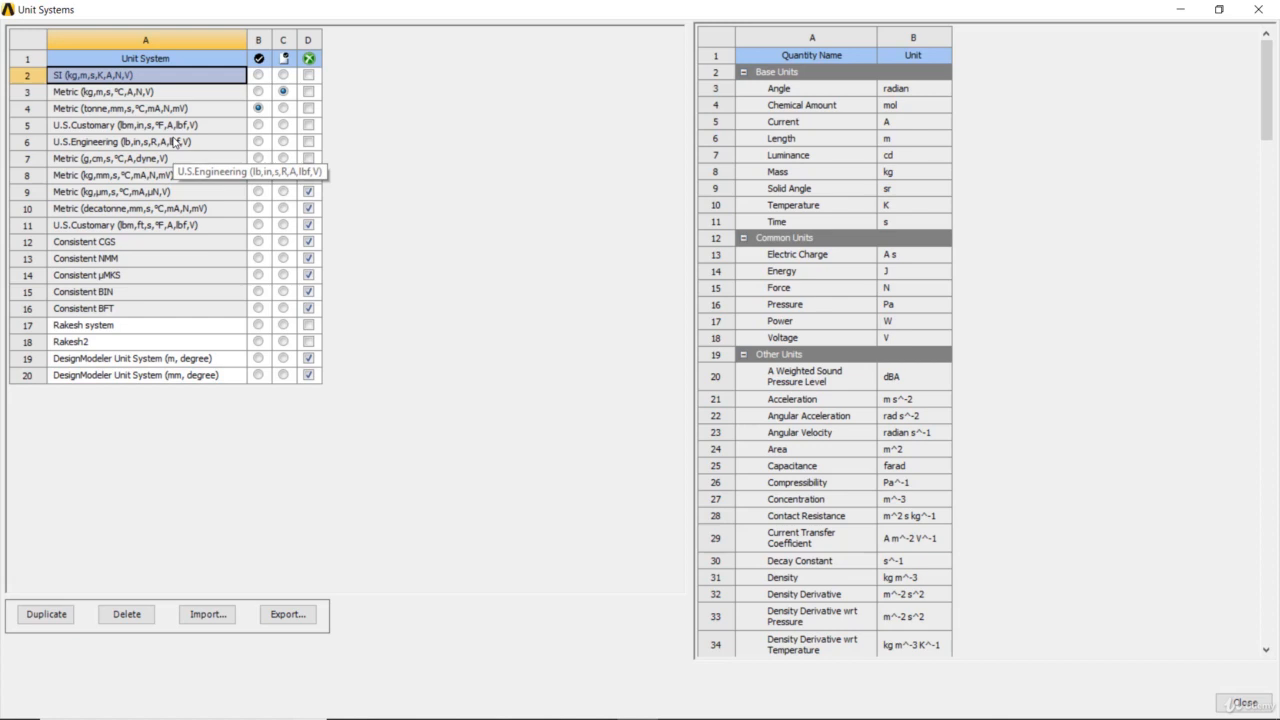
left_click(257, 109)
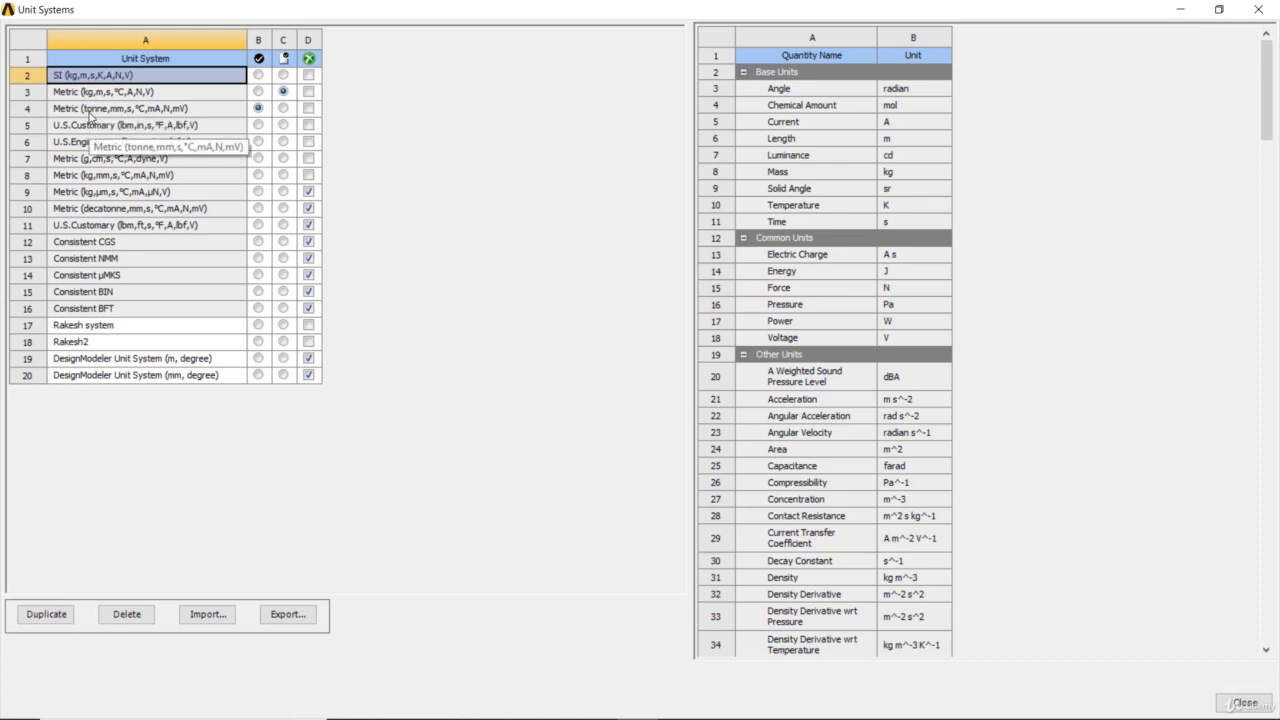
left_click(284, 109)
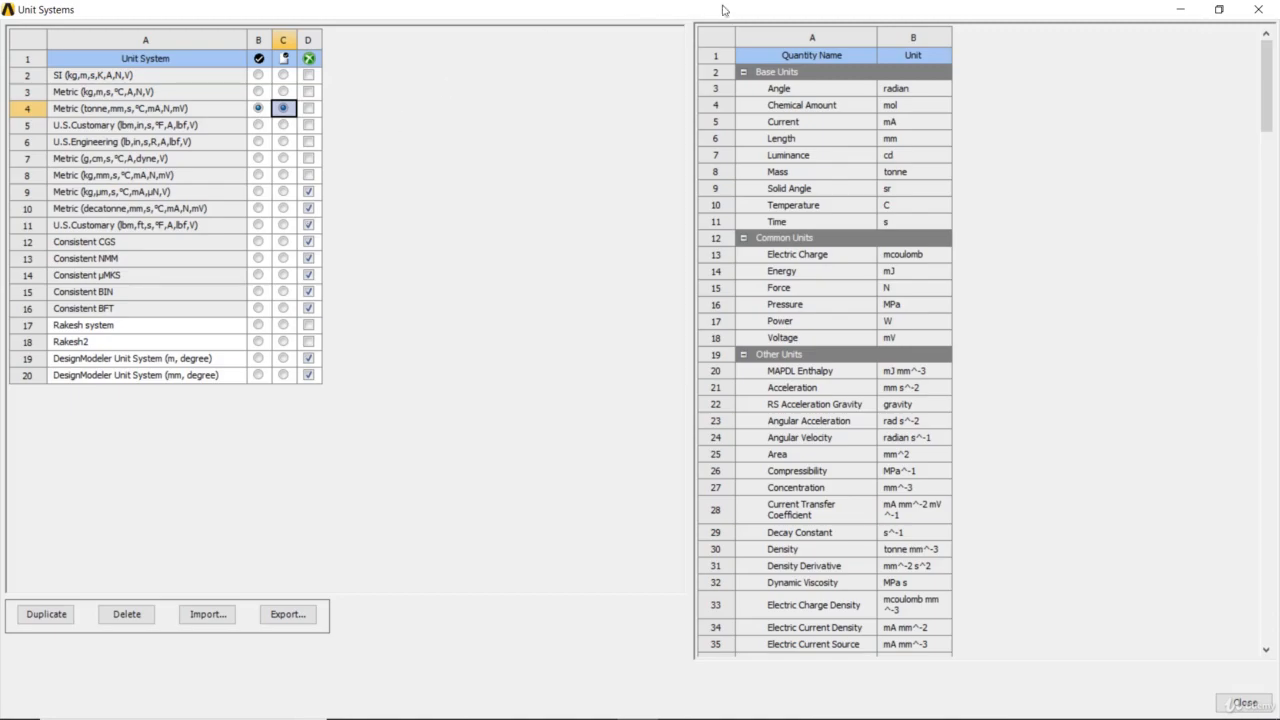
left_click_drag(722, 8, 733, 143)
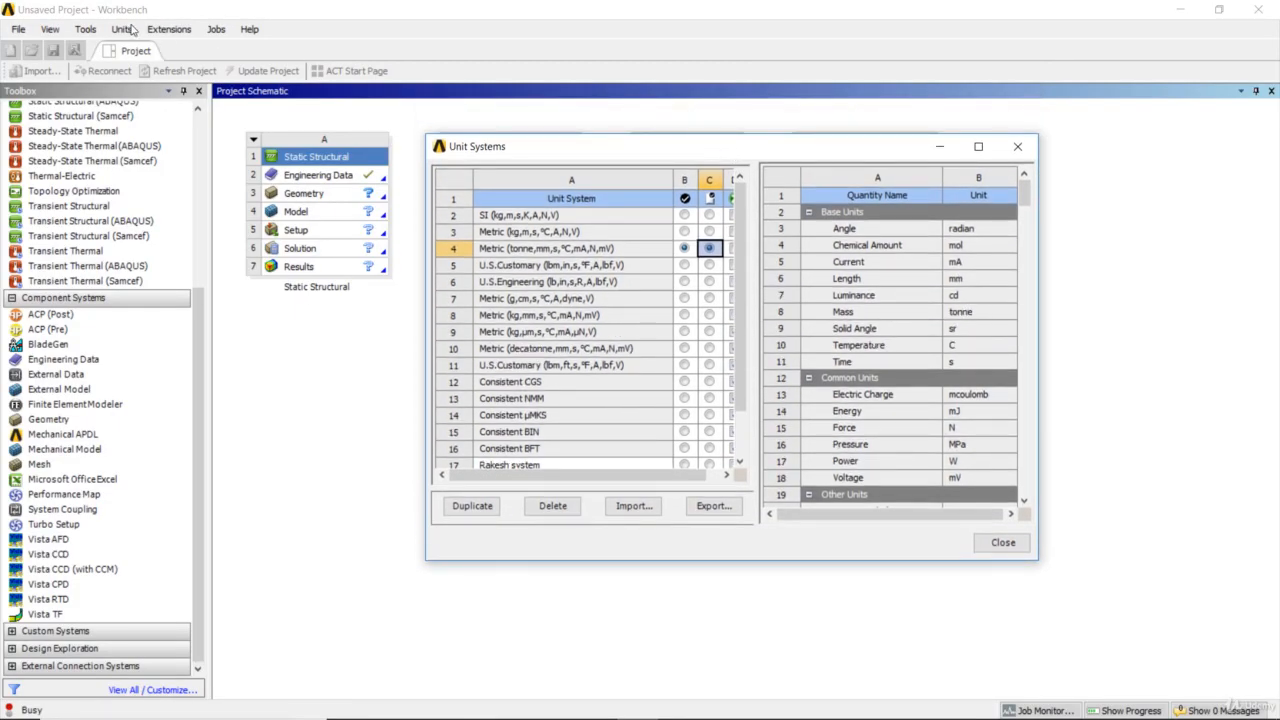
left_click(132, 28)
left_click(1007, 147)
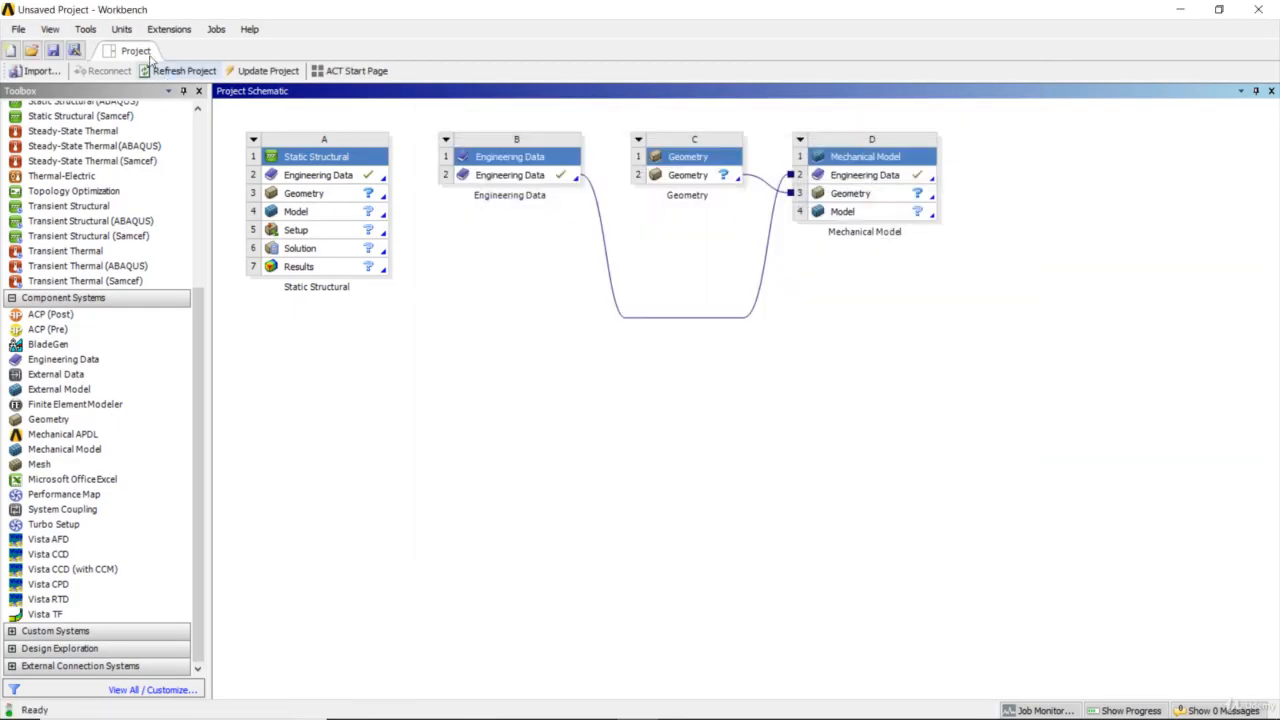
- Unsuppress the U.S.Customary (lbm,ft,s,°F,A,lbf,V) unit system so that it is offered among the project units
left_click(128, 30)
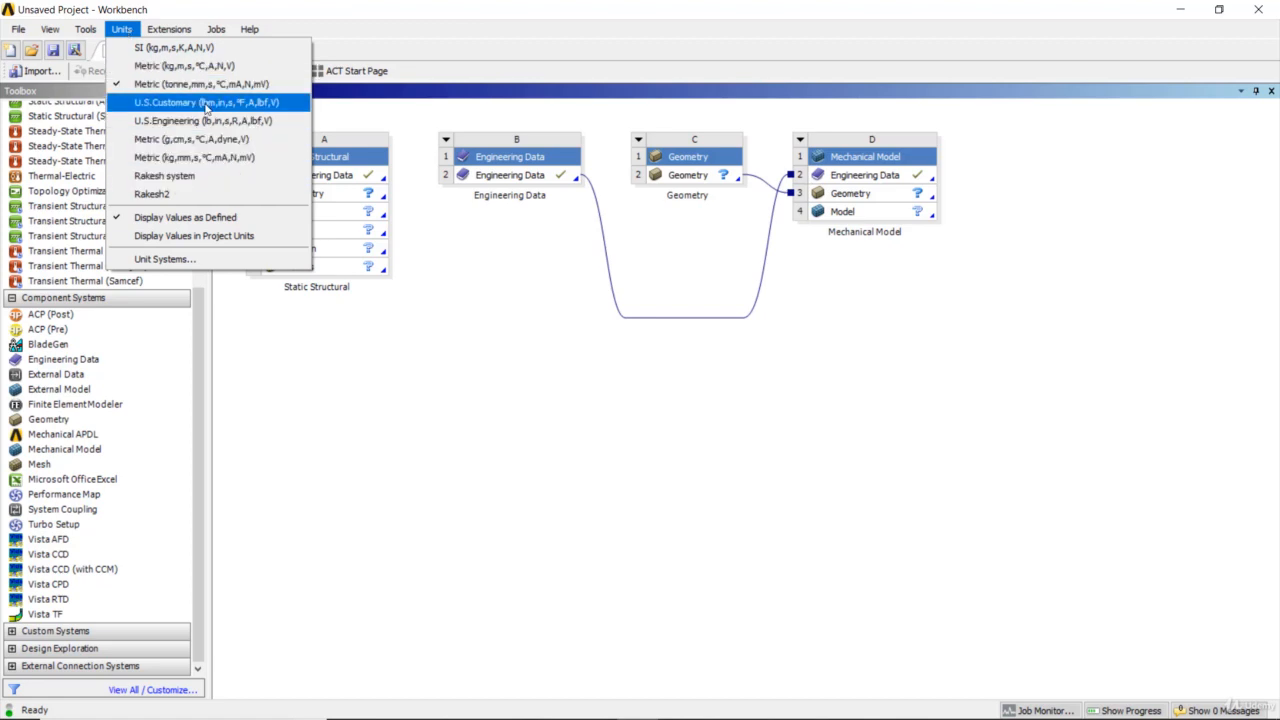
left_click(208, 260)
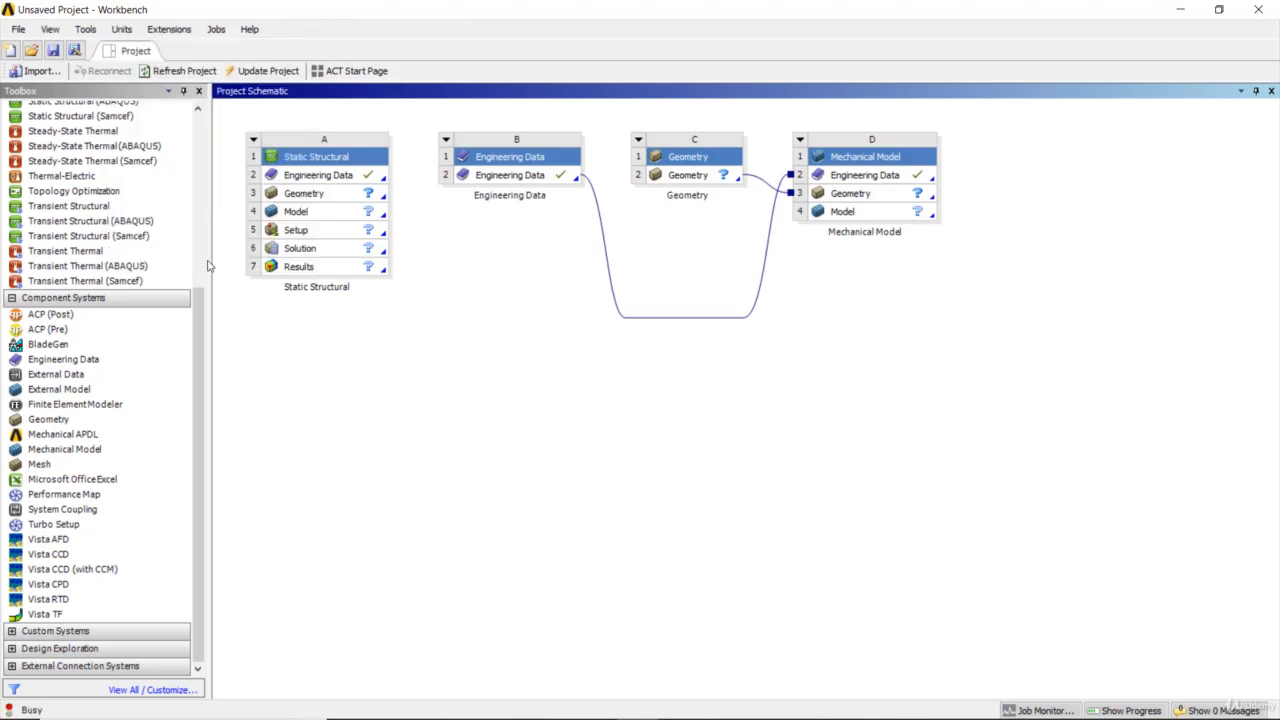
scroll(479, 370, "down", 3)
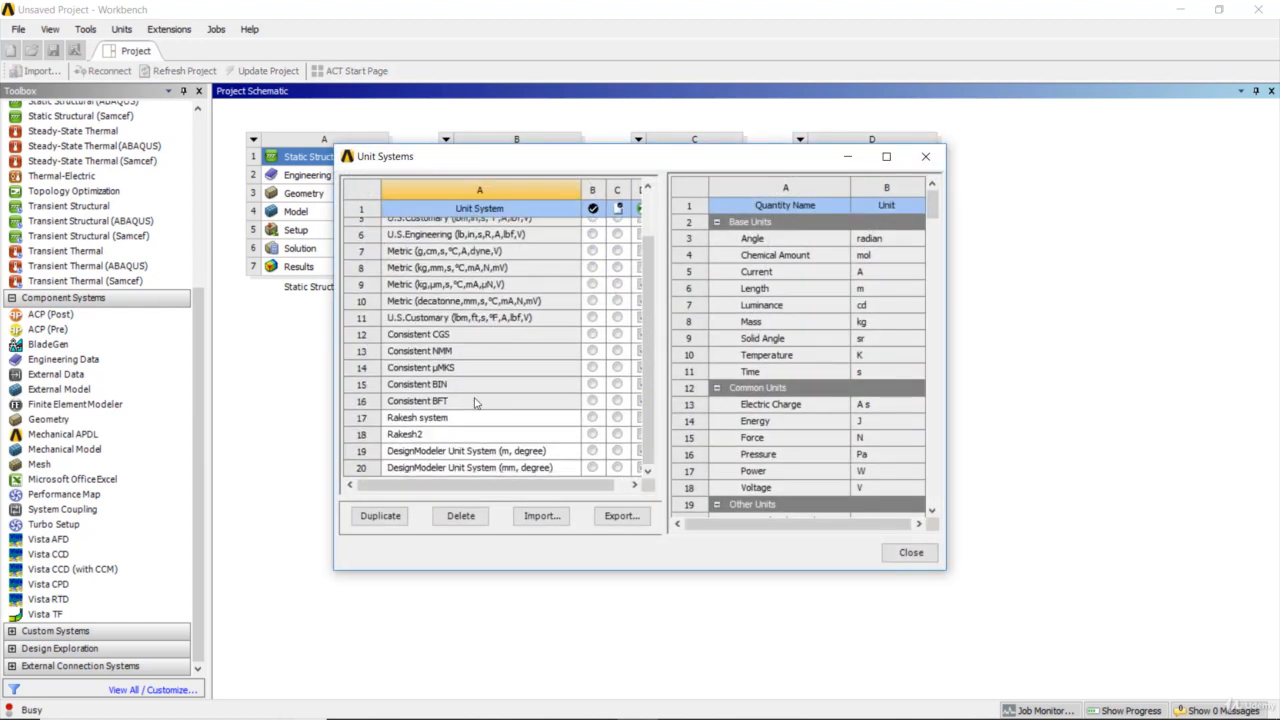
scroll(420, 335, "up", 2)
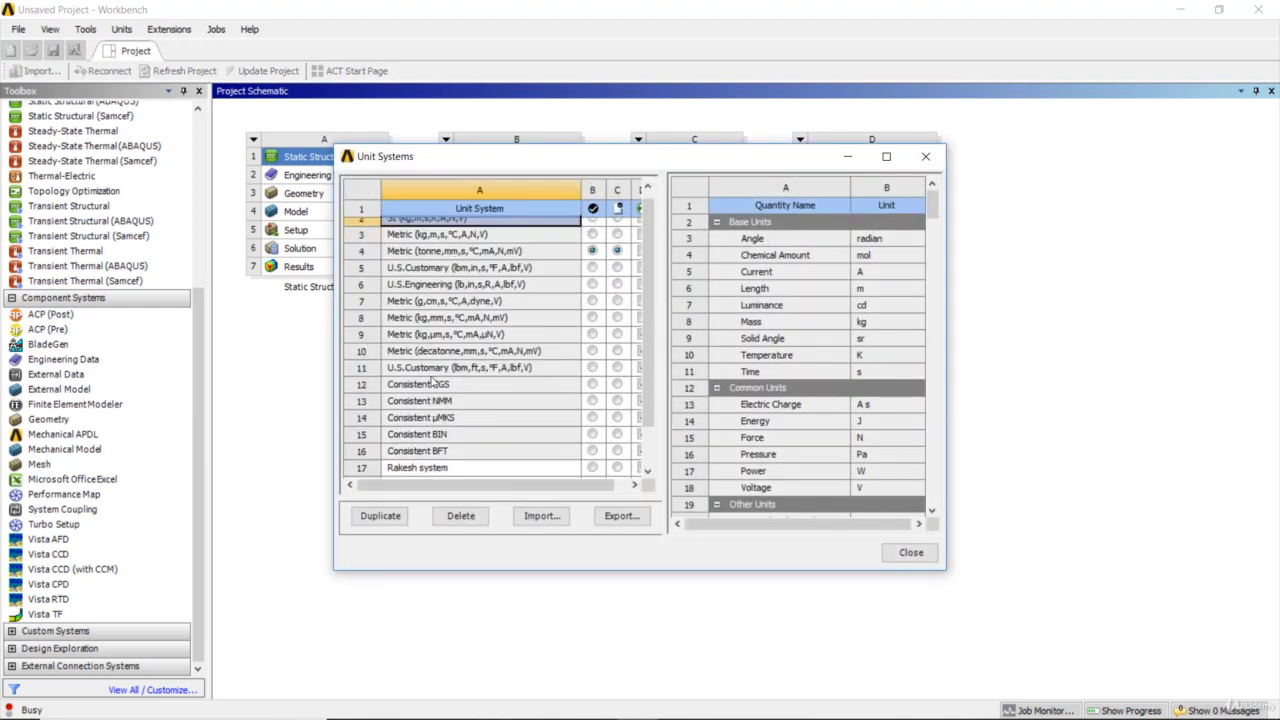
left_click(638, 369)
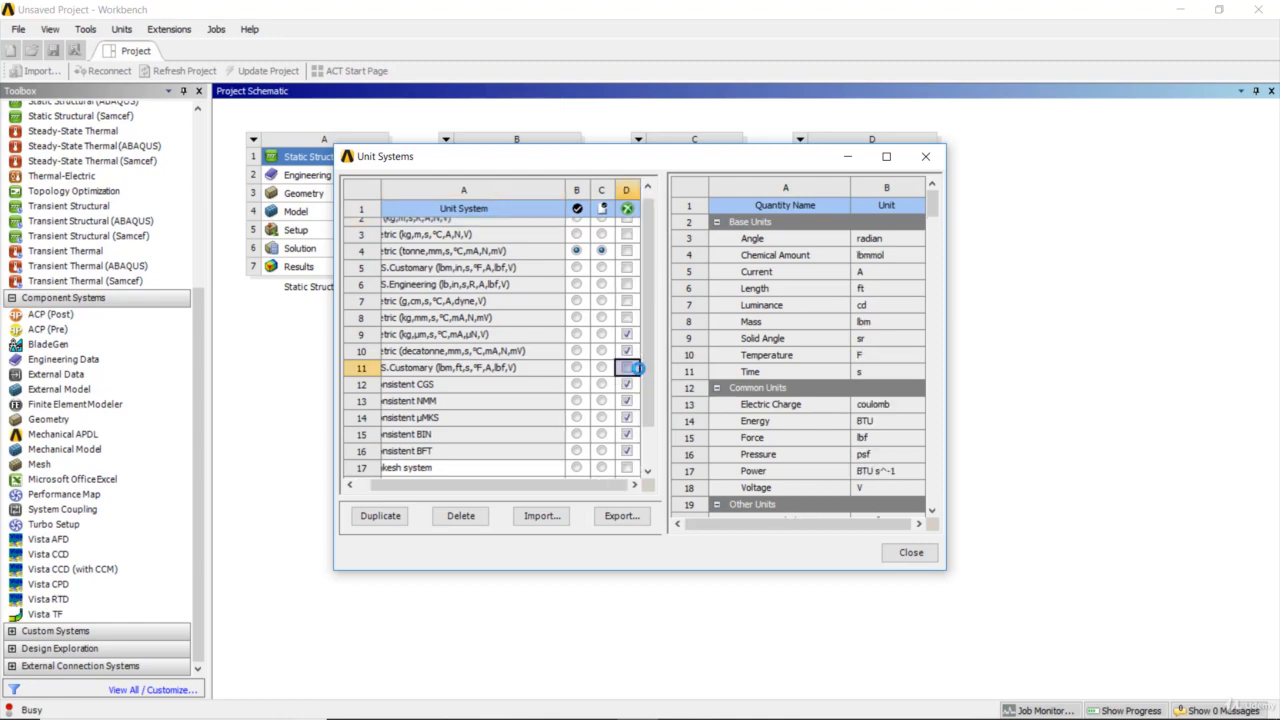
left_click(908, 553)
- Duplicate the SI (kg,m,s,K,A,N,V) unit system and name the copy with the author's first name followed by -3
left_click(120, 30)
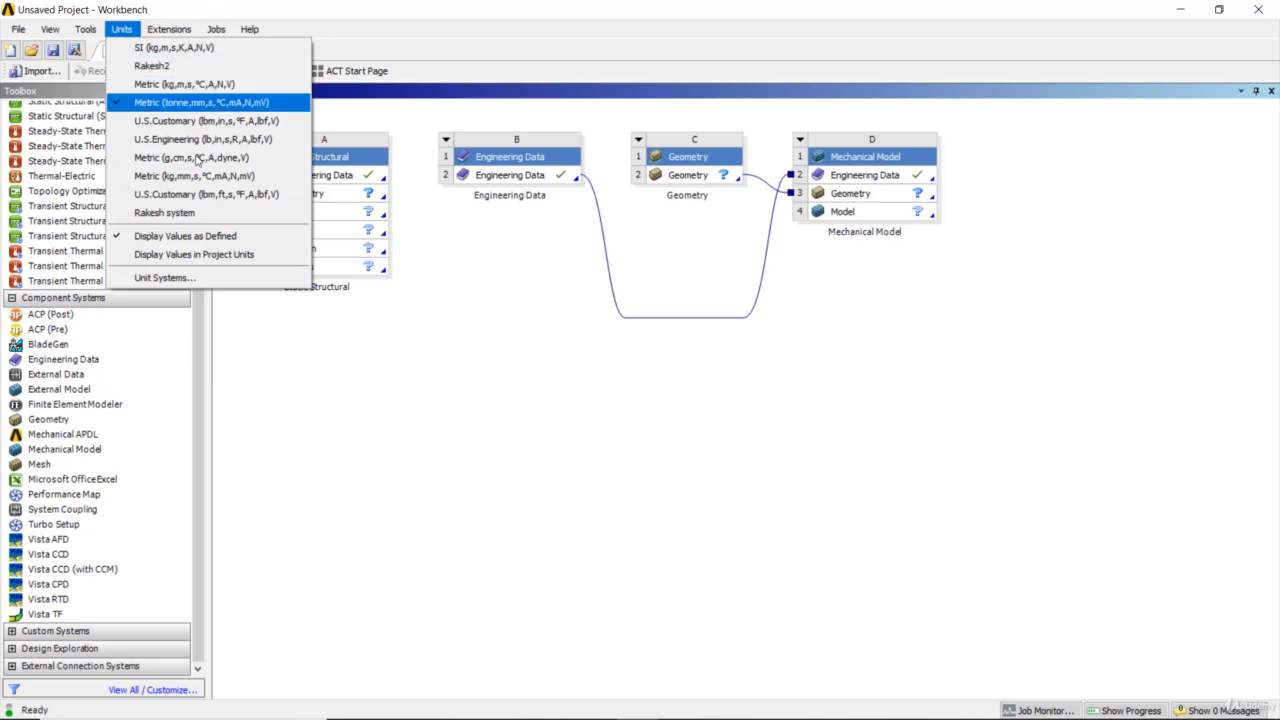
left_click(193, 284)
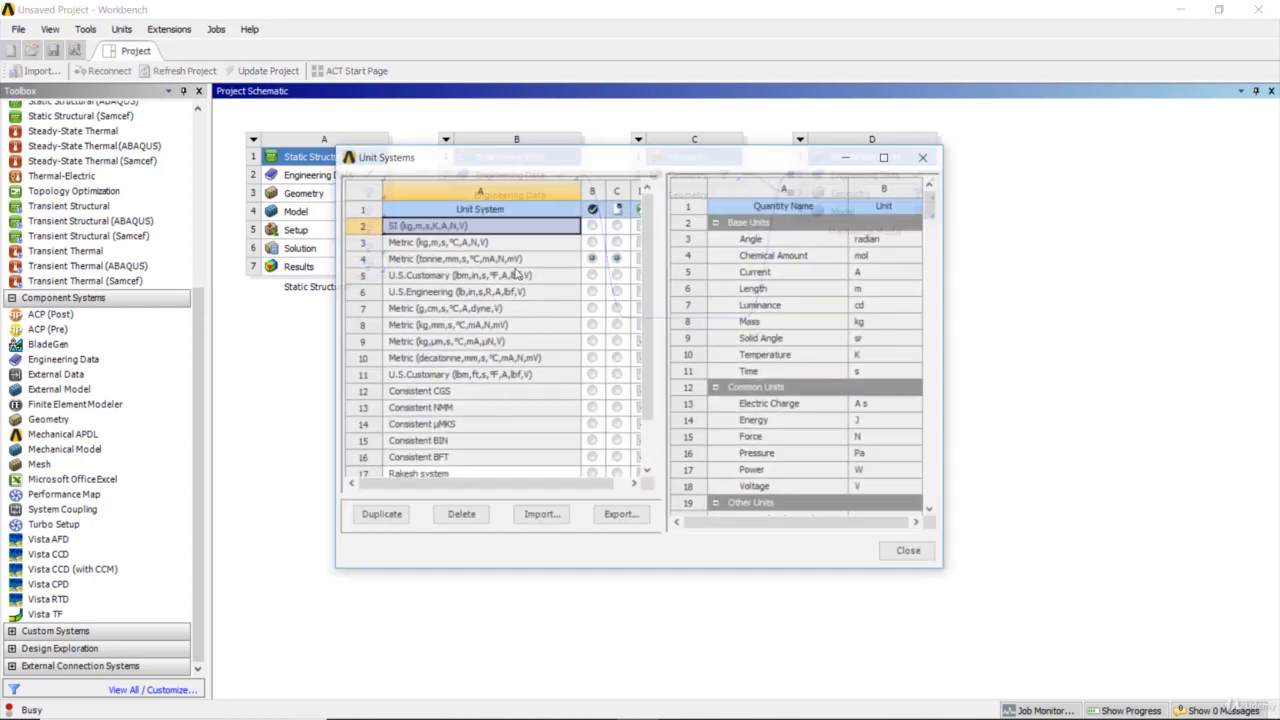
left_click(886, 159)
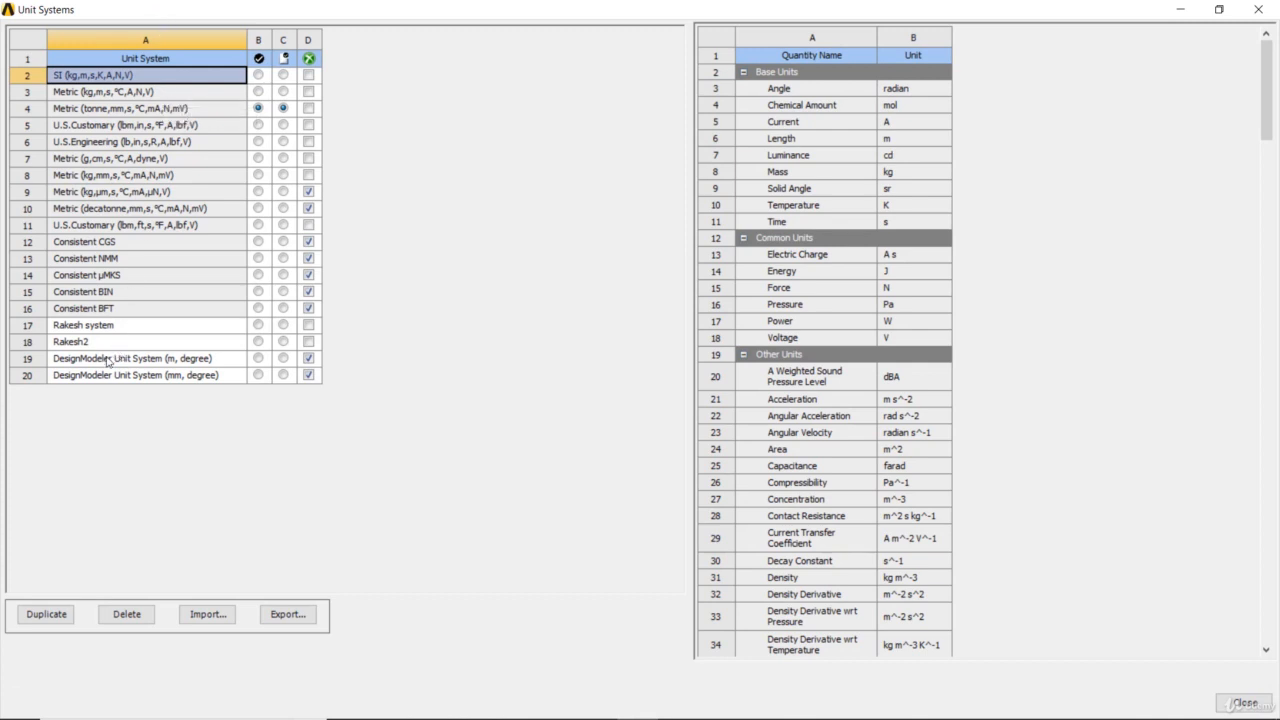
left_click(46, 614)
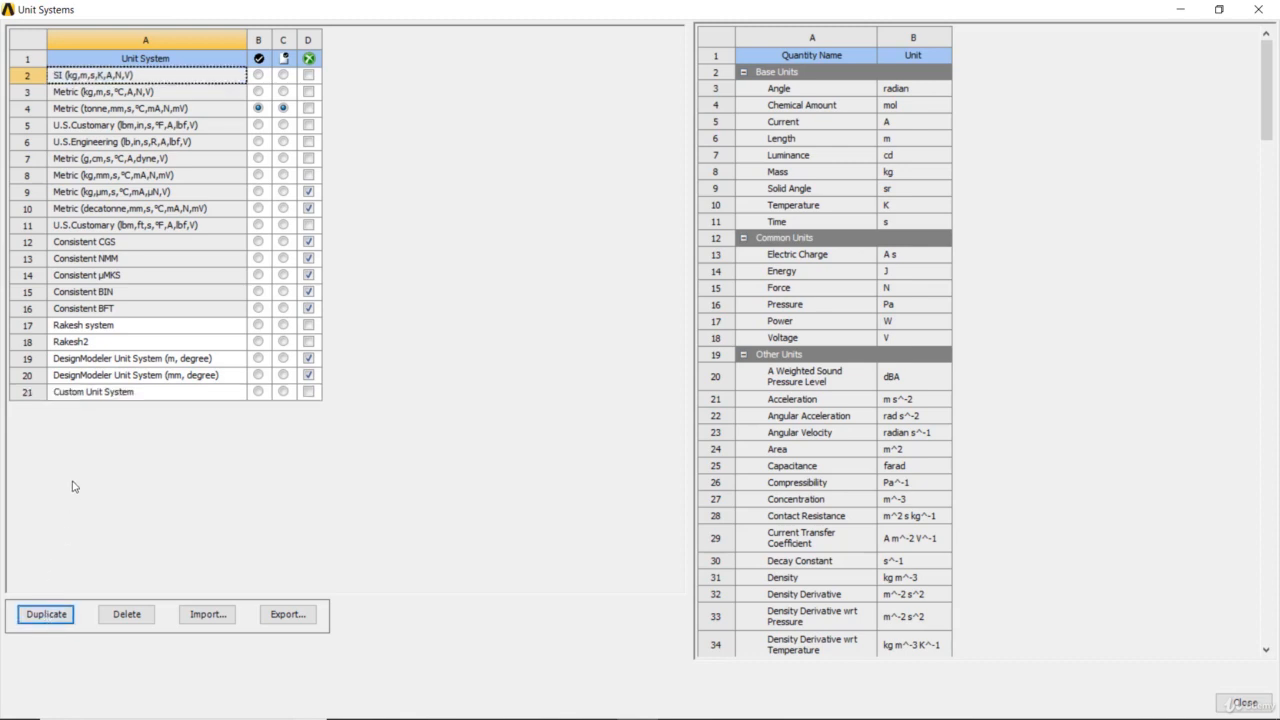
double_click(77, 391)
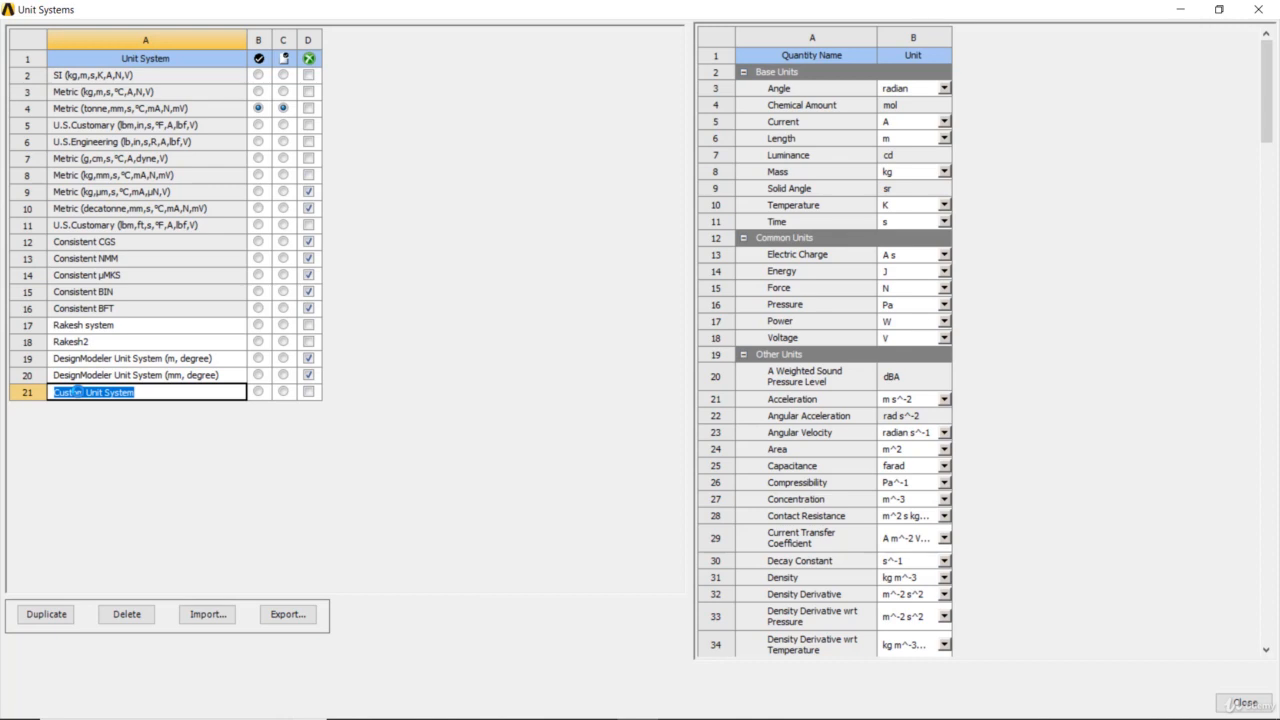
type("Rakesh-3")
key("Return")
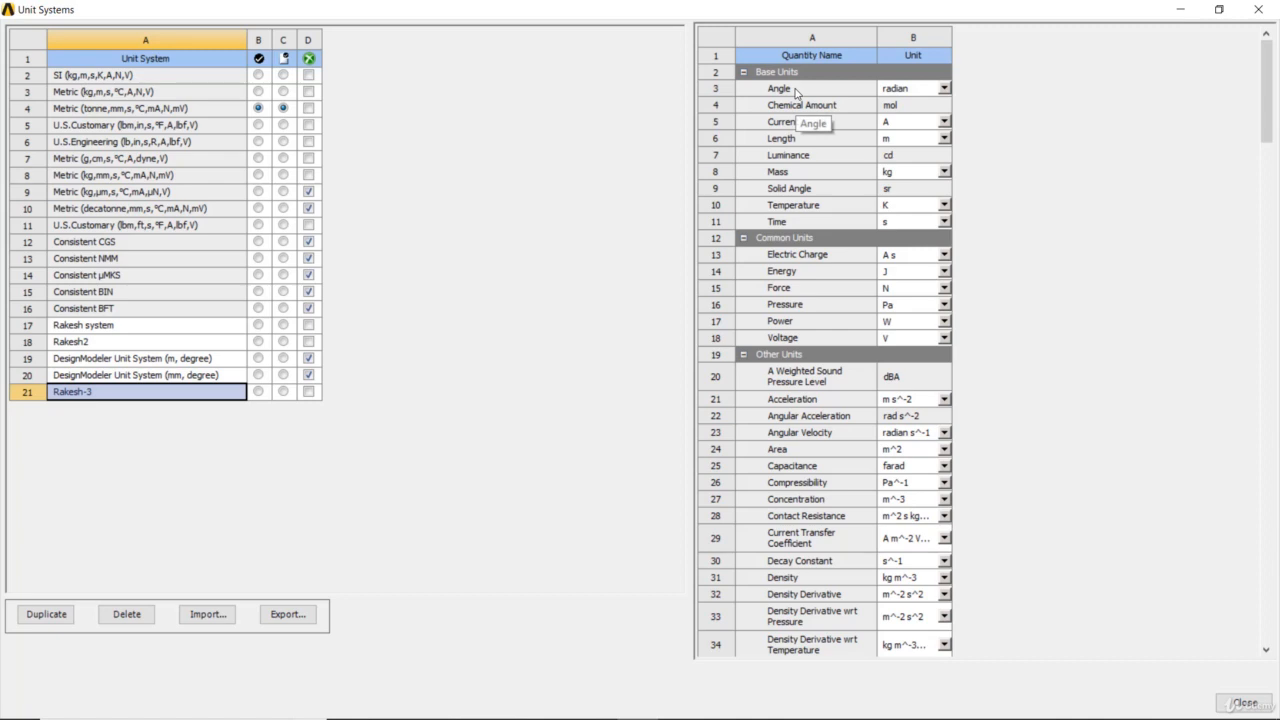
- Set the new custom unit system's base units to degree for angle and g for mass, and look through its other quantities
left_click(943, 89)
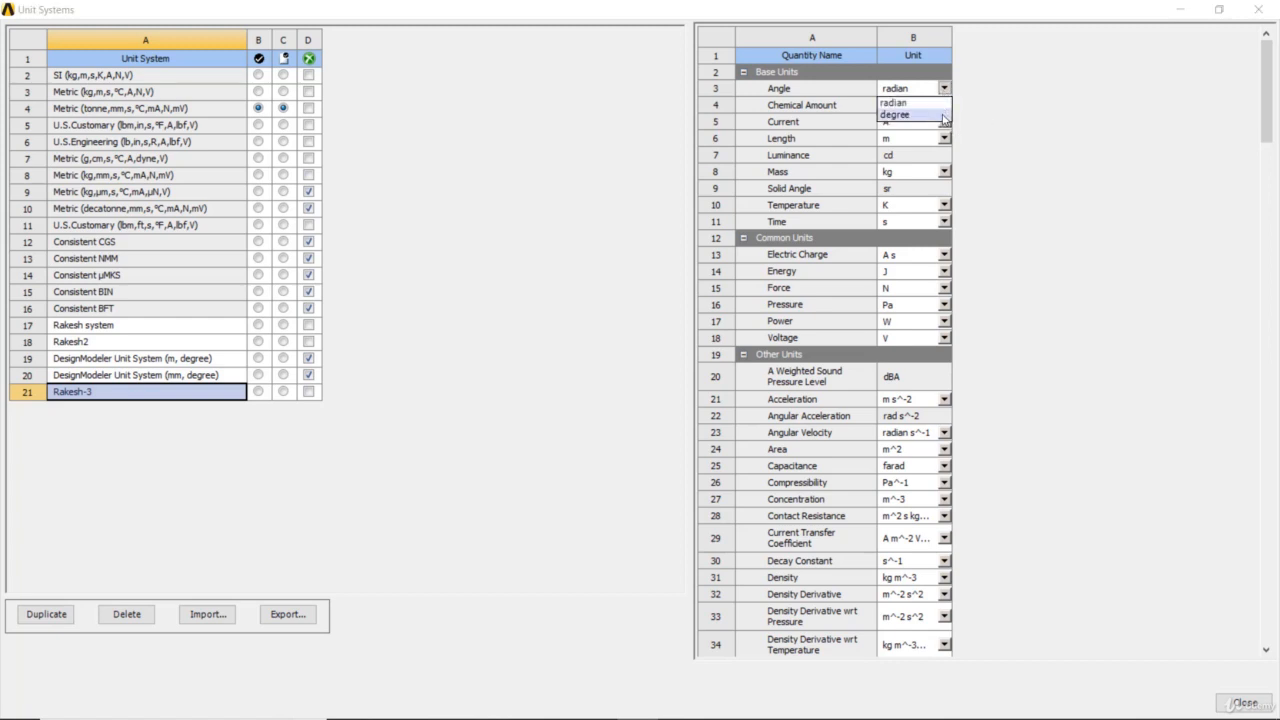
left_click(943, 116)
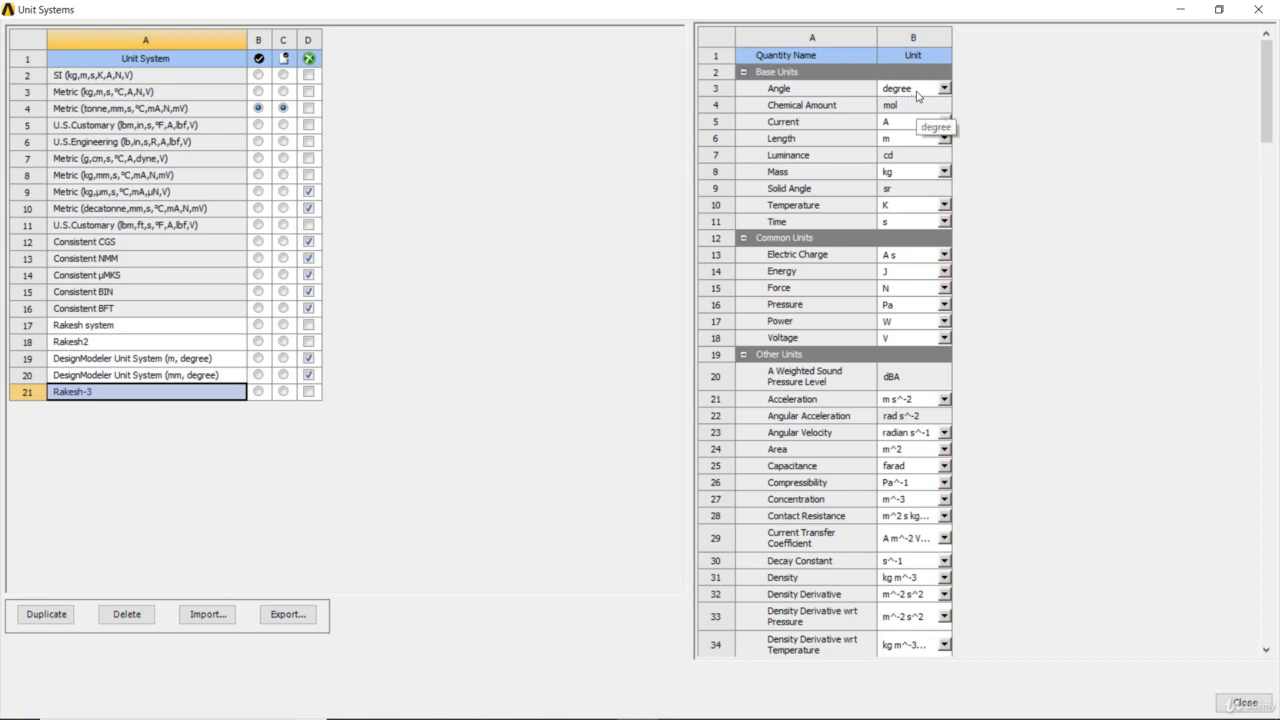
left_click(944, 171)
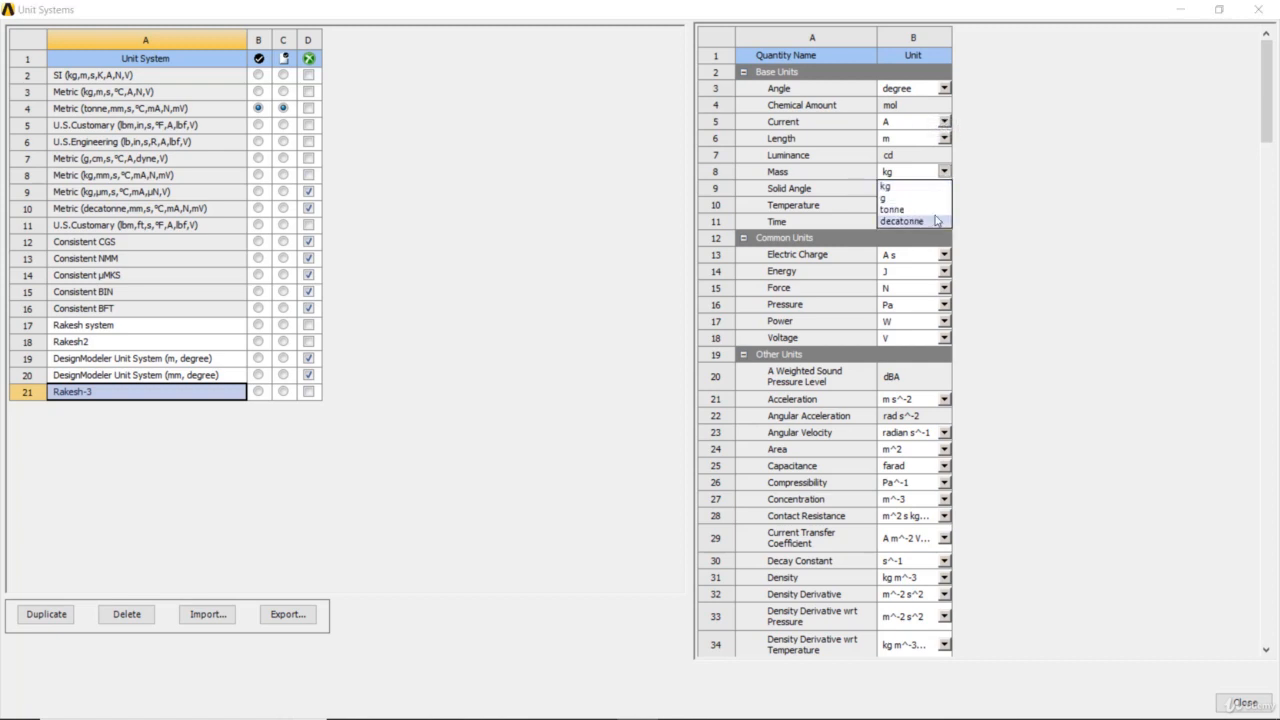
left_click(934, 200)
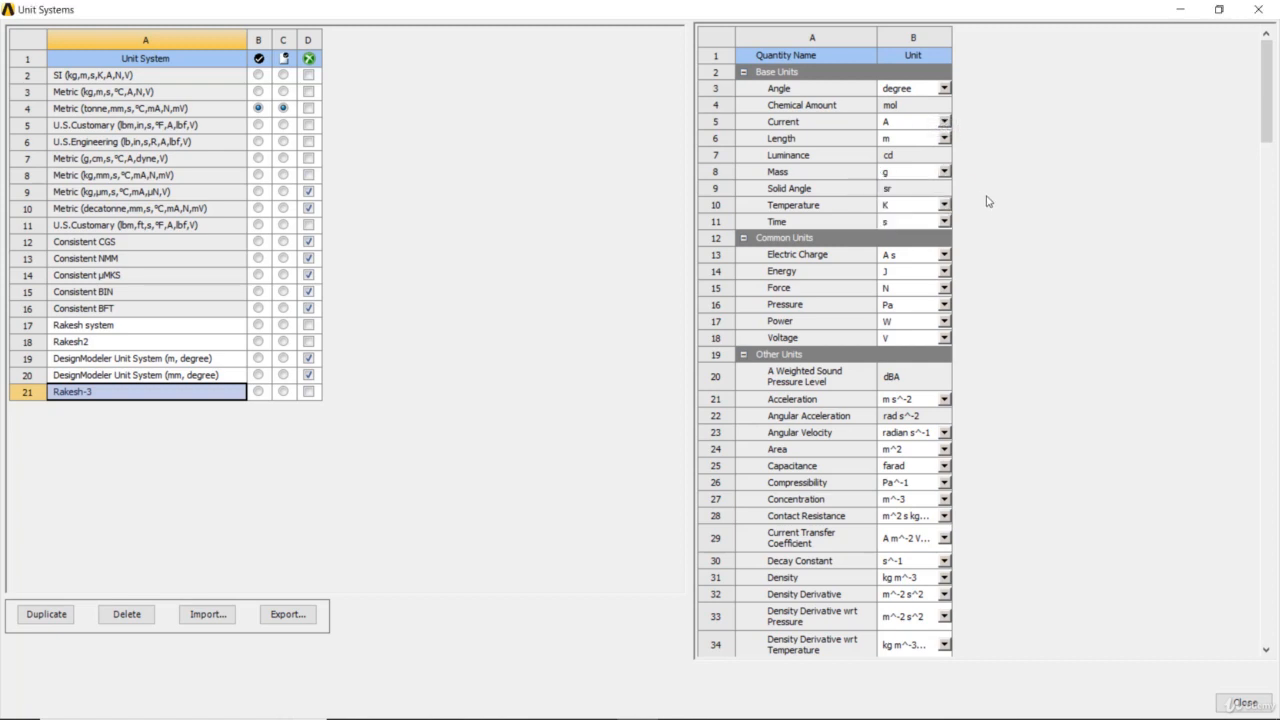
scroll(899, 297, "down", 3)
scroll(899, 297, "down", 12)
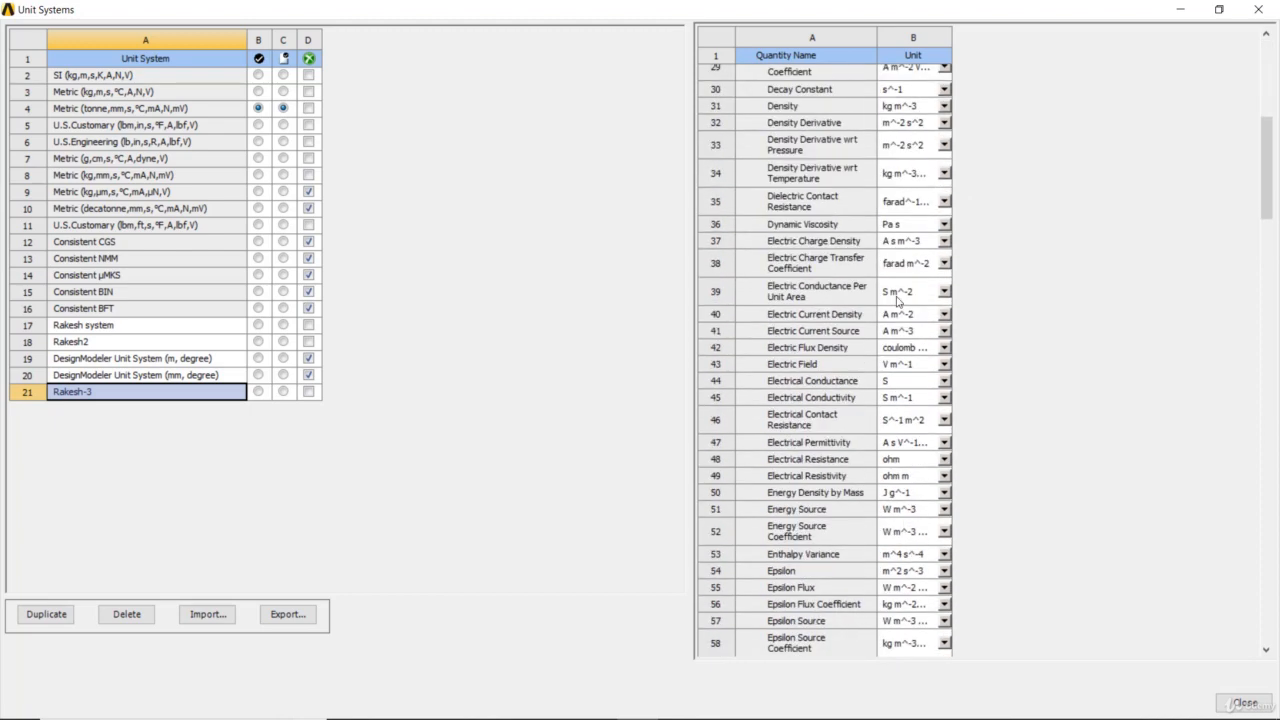
scroll(889, 302, "down", 12)
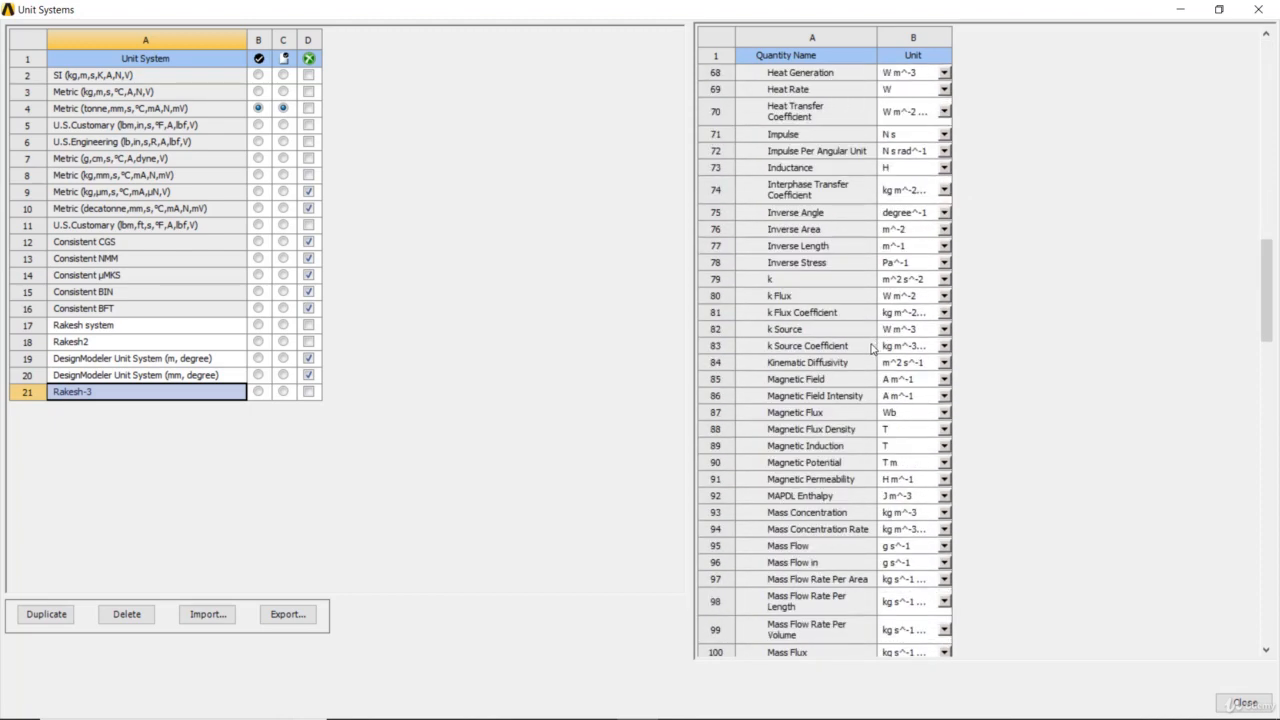
scroll(868, 337, "down", 12)
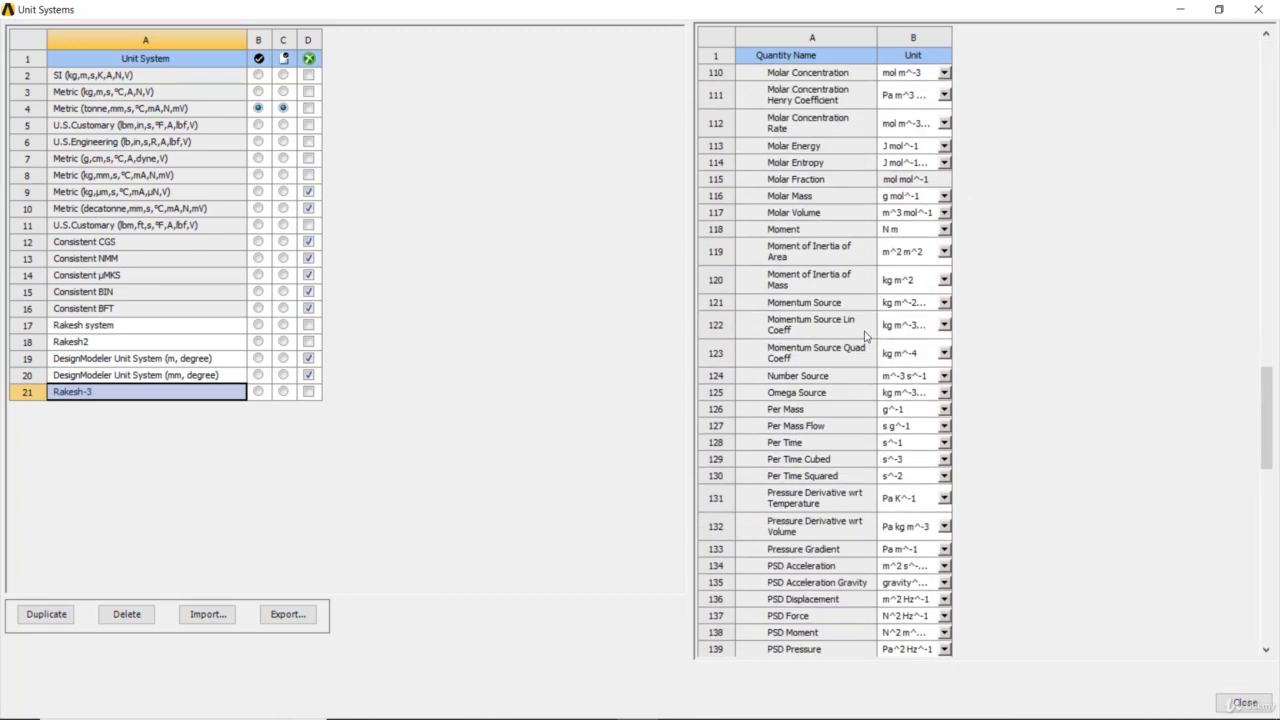
scroll(866, 338, "down", 3)
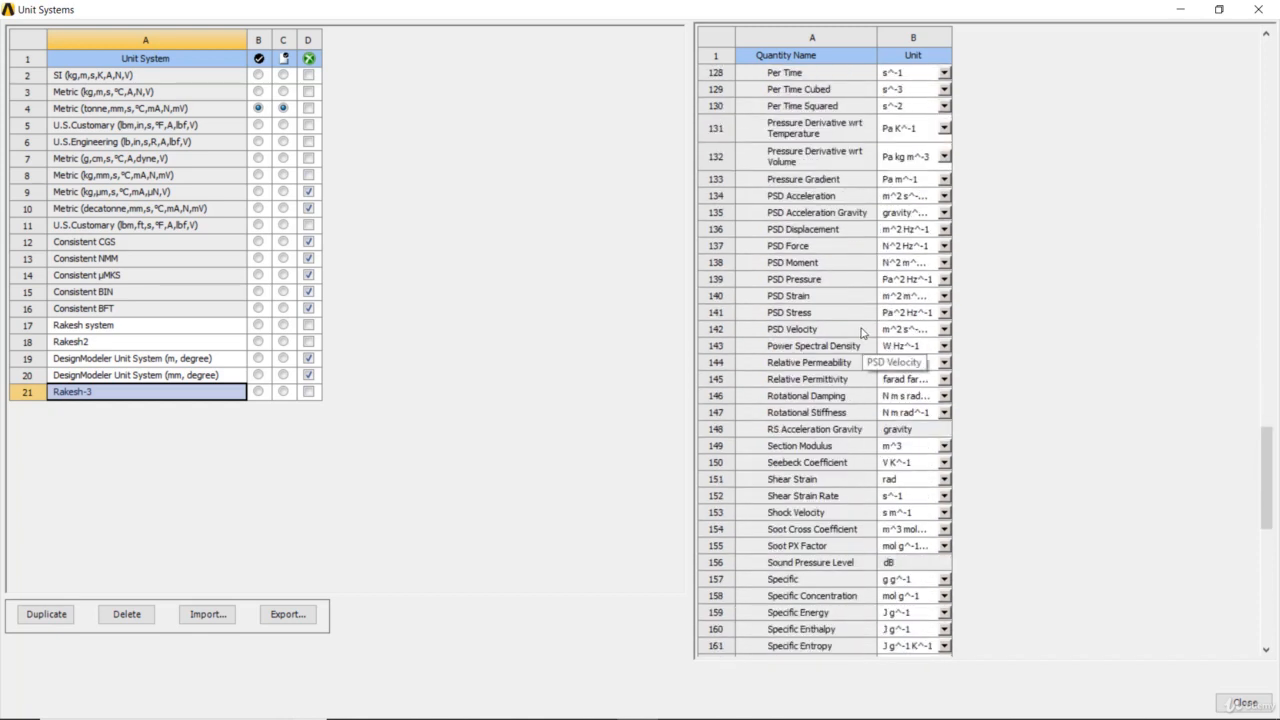
- Make the new custom unit system the active and default one, then suppress and unsuppress it
left_click(259, 392)
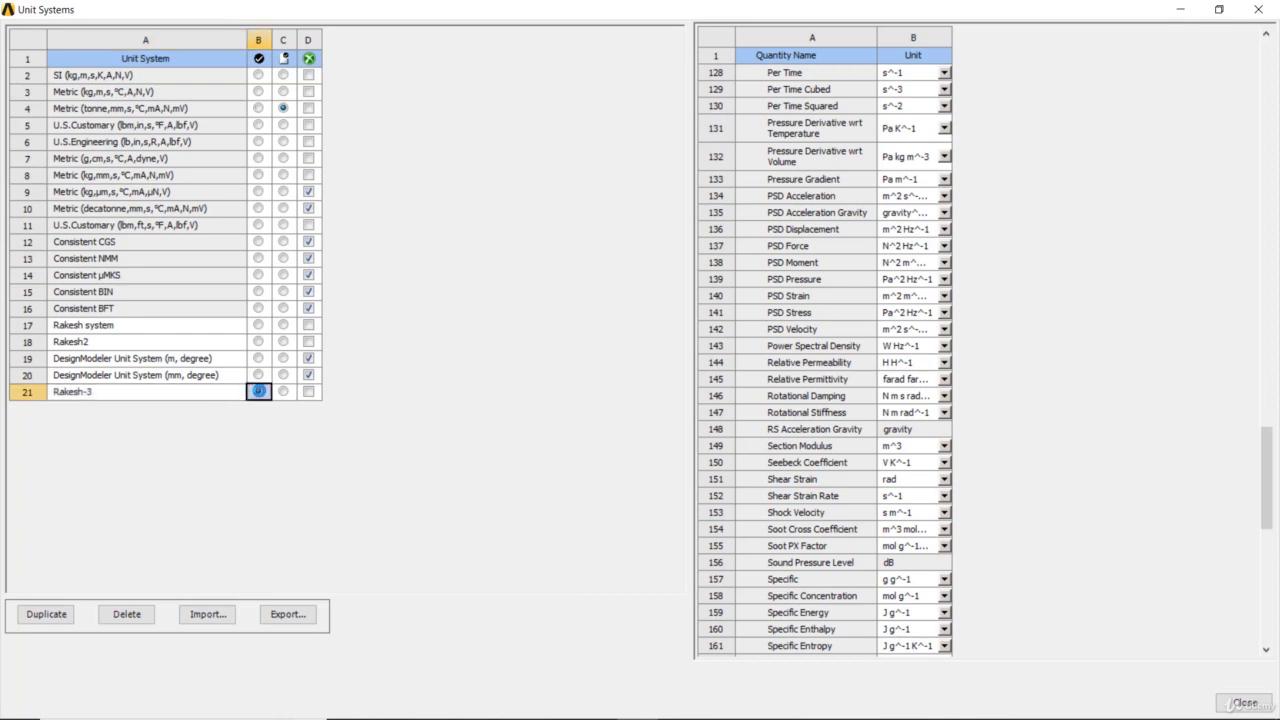
left_click(284, 392)
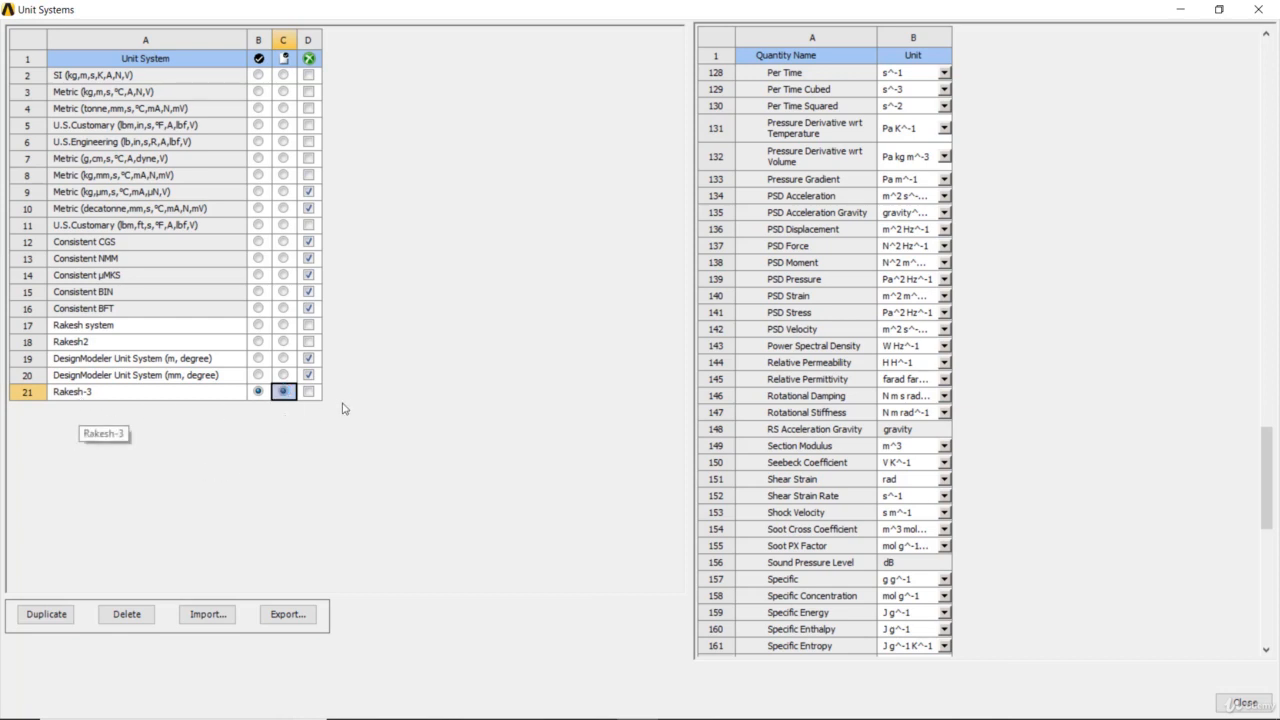
left_click(310, 394)
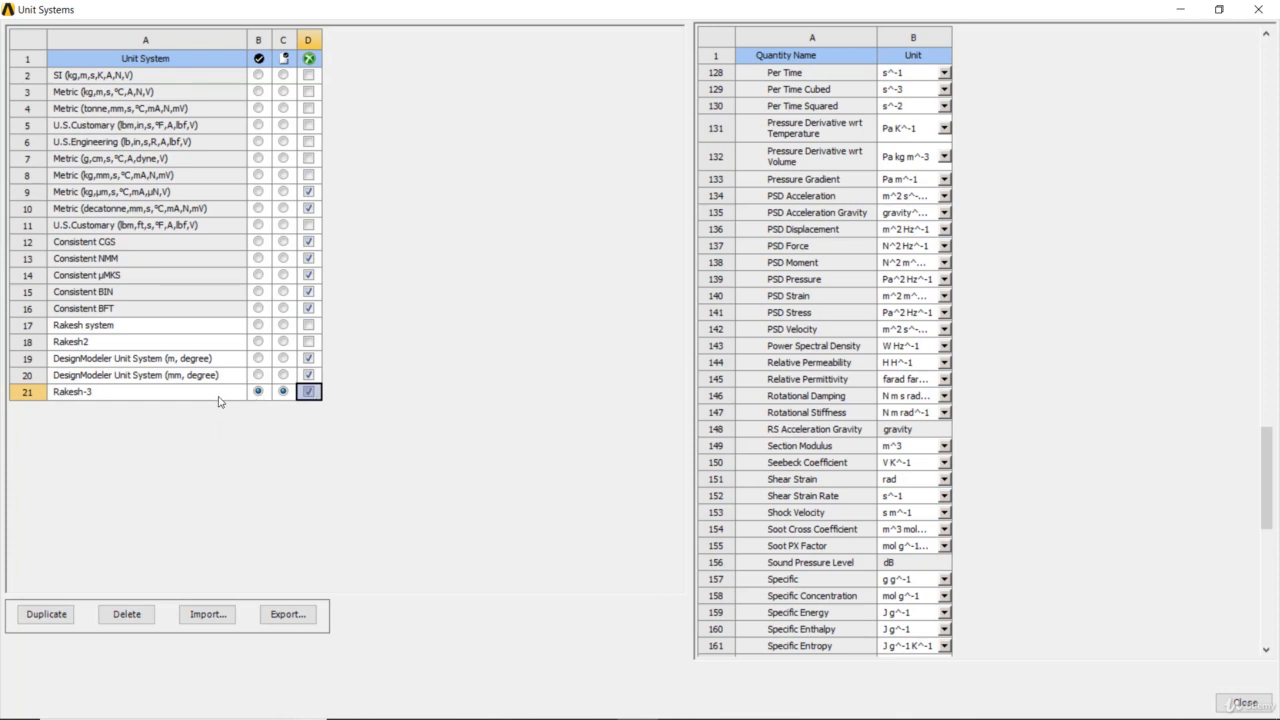
left_click(308, 394)
- Make Metric (kg,m,s,°C,A,N,V) the active project and default unit system and close the unit system settings
left_click(259, 92)
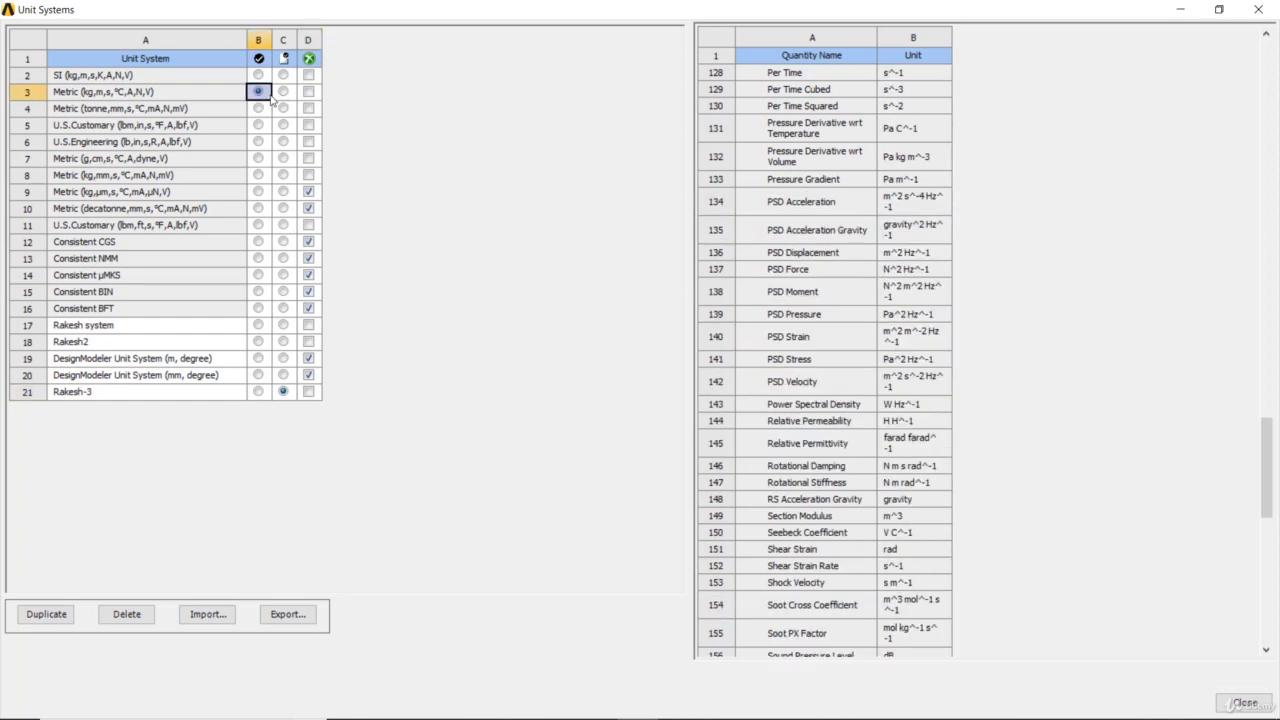
left_click(283, 92)
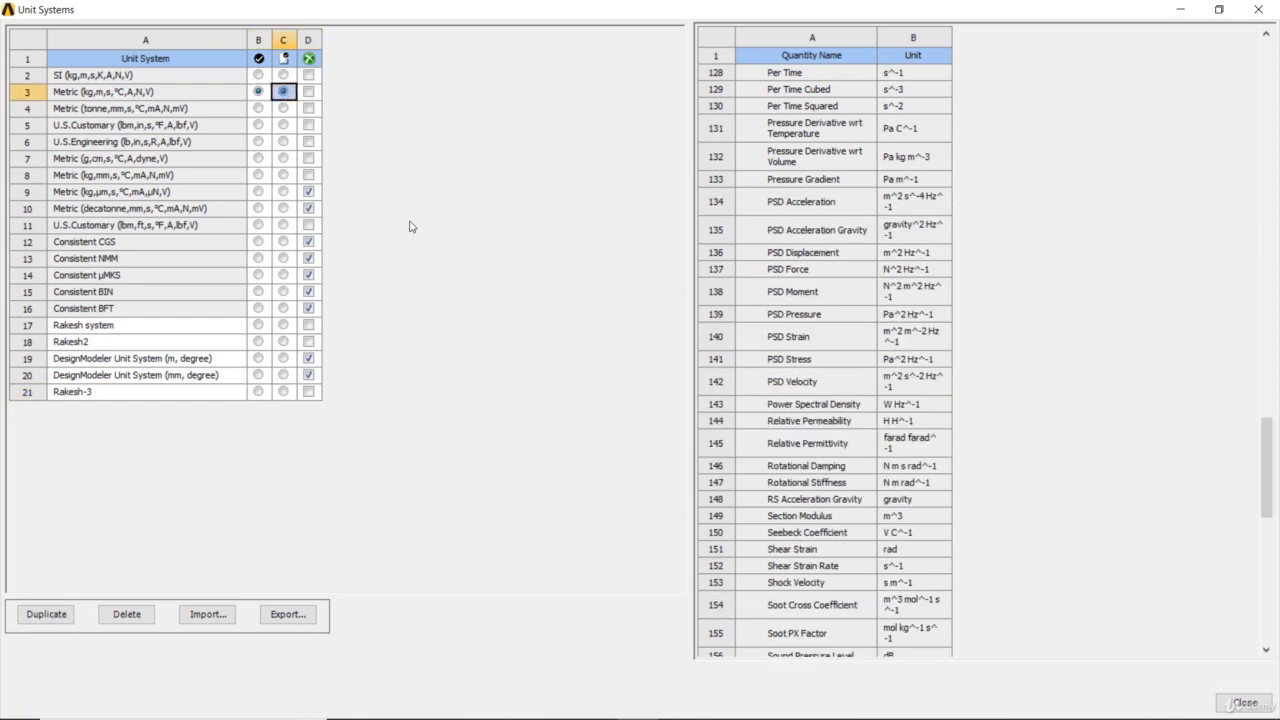
left_click(1258, 9)
- Check the list of available project unit systems for the new custom system and the active one
left_click(128, 36)
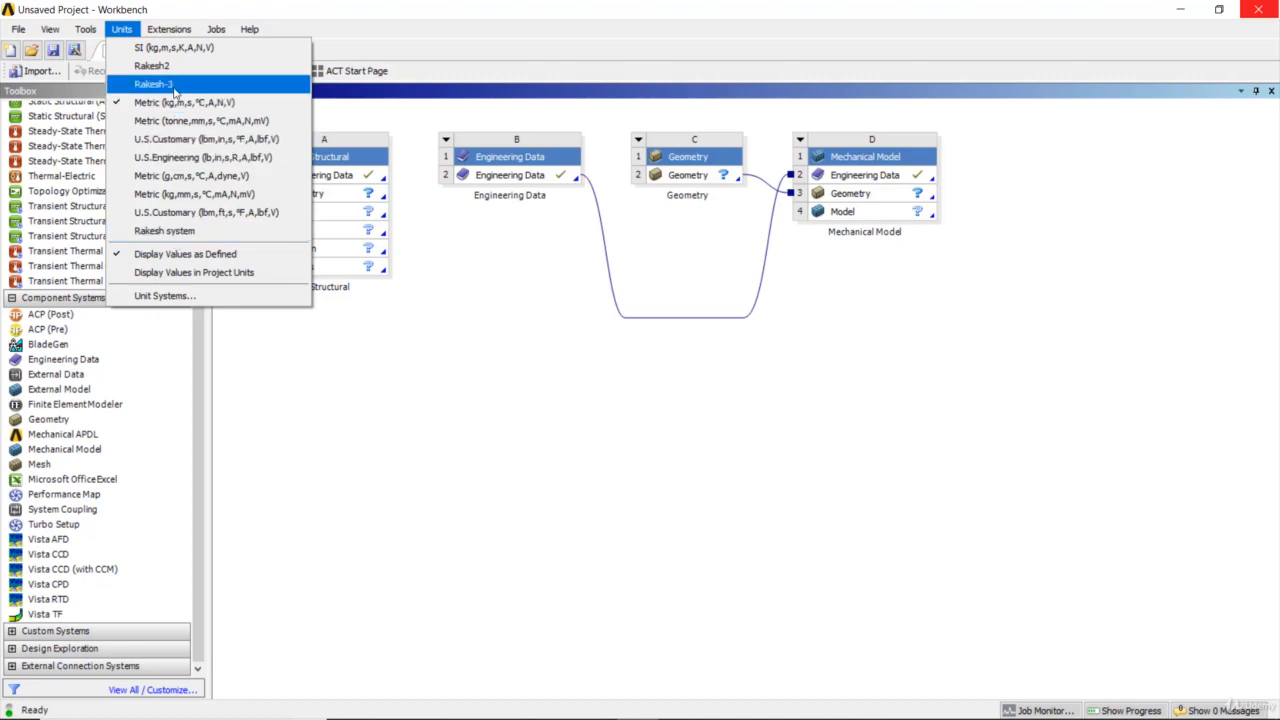
left_click(484, 423)
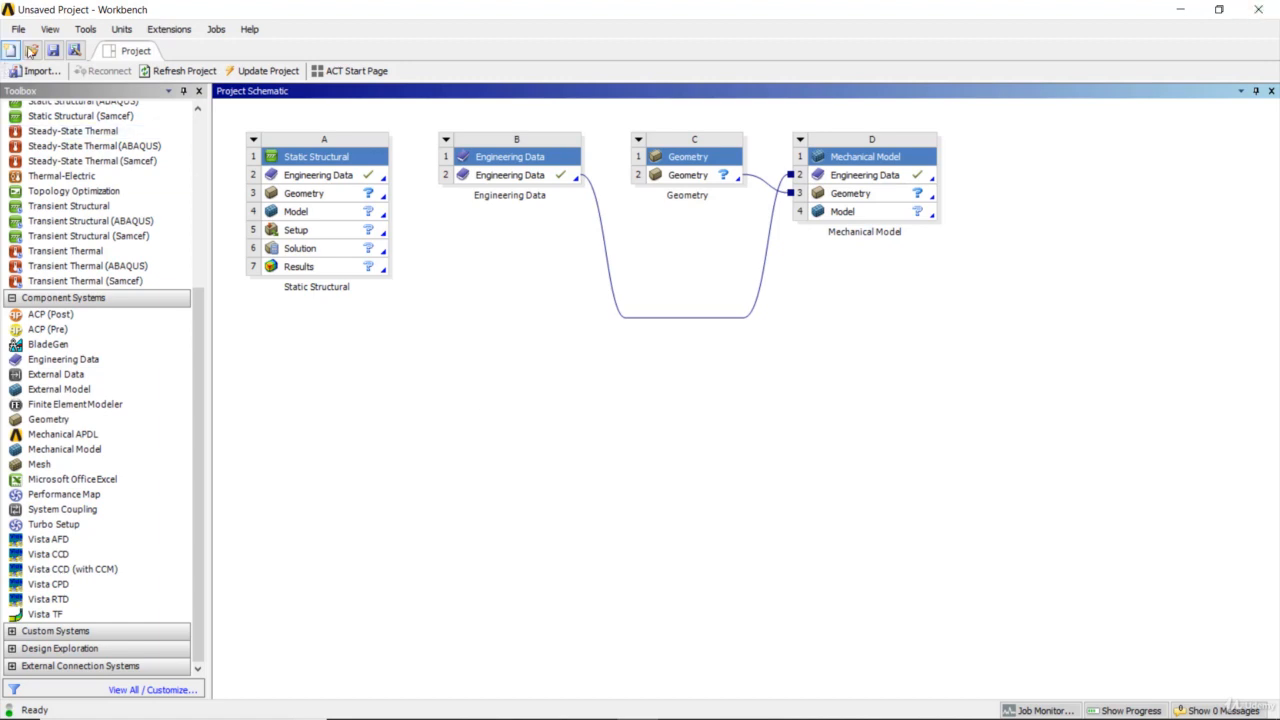
left_click(113, 37)
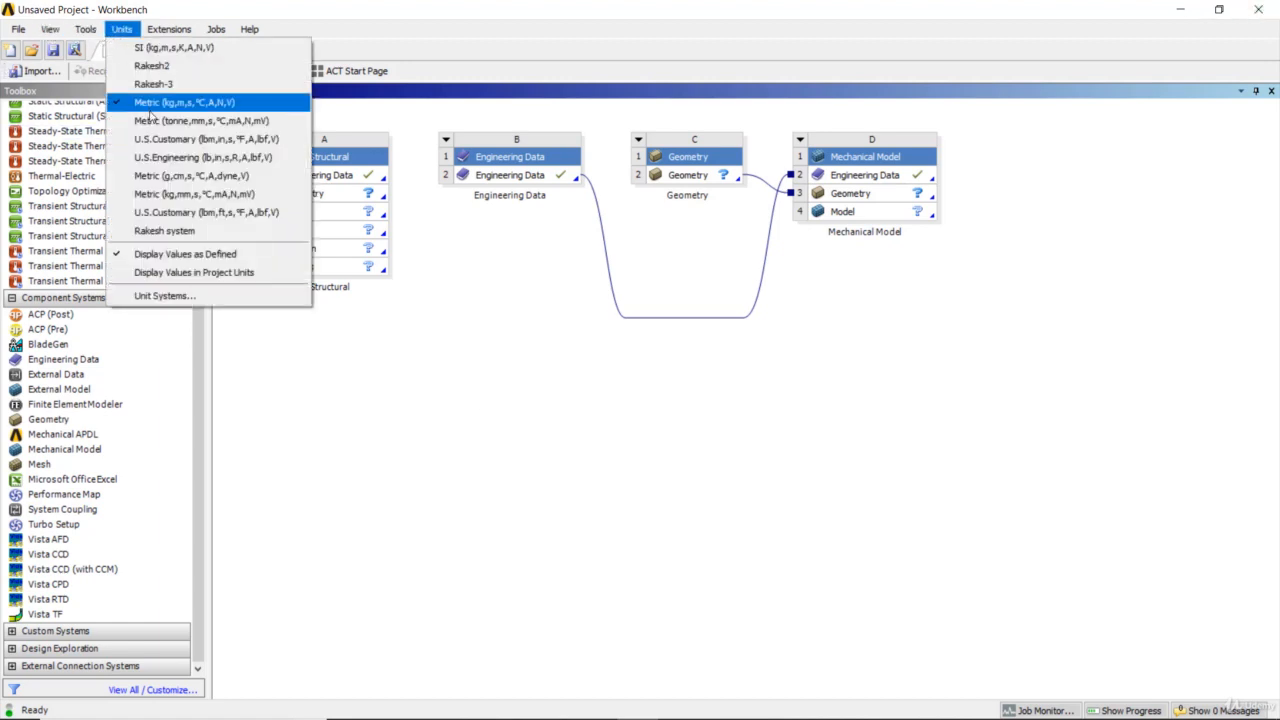
- Export the new custom unit system to a units XML file in Documents, adding 1 to the end of the suggested file name
left_click(176, 296)
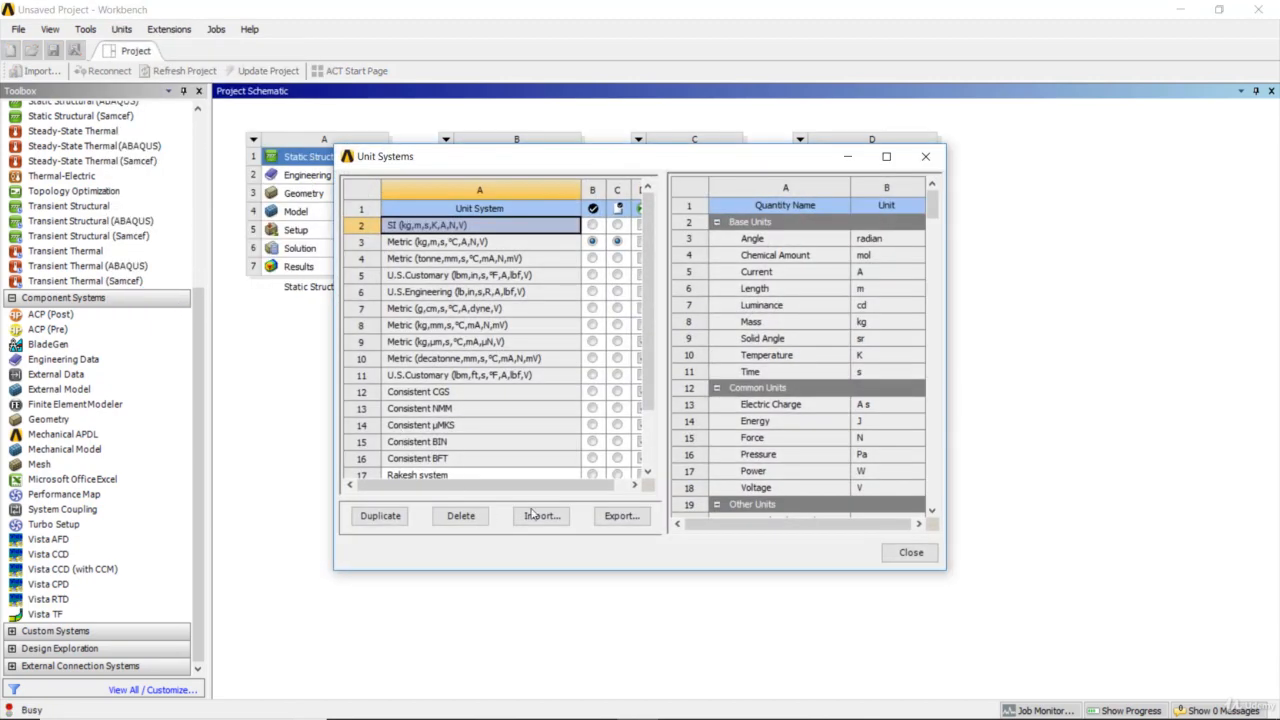
left_click(886, 157)
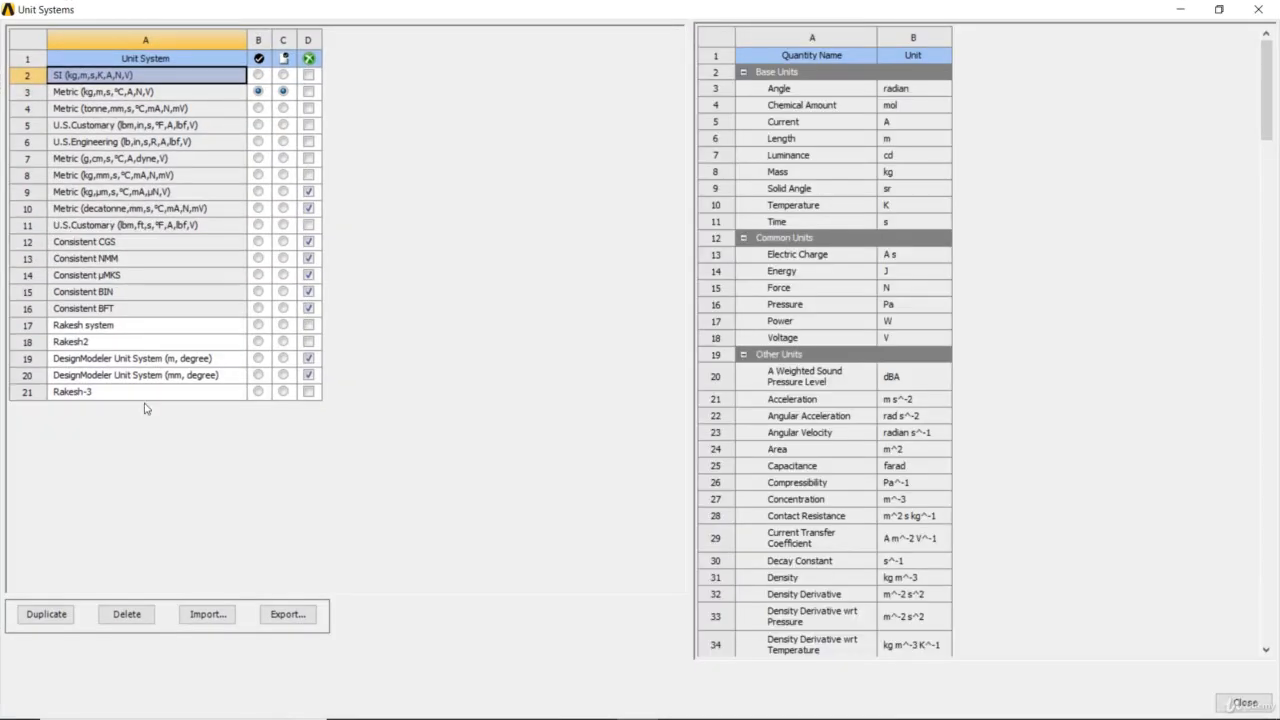
left_click(132, 392)
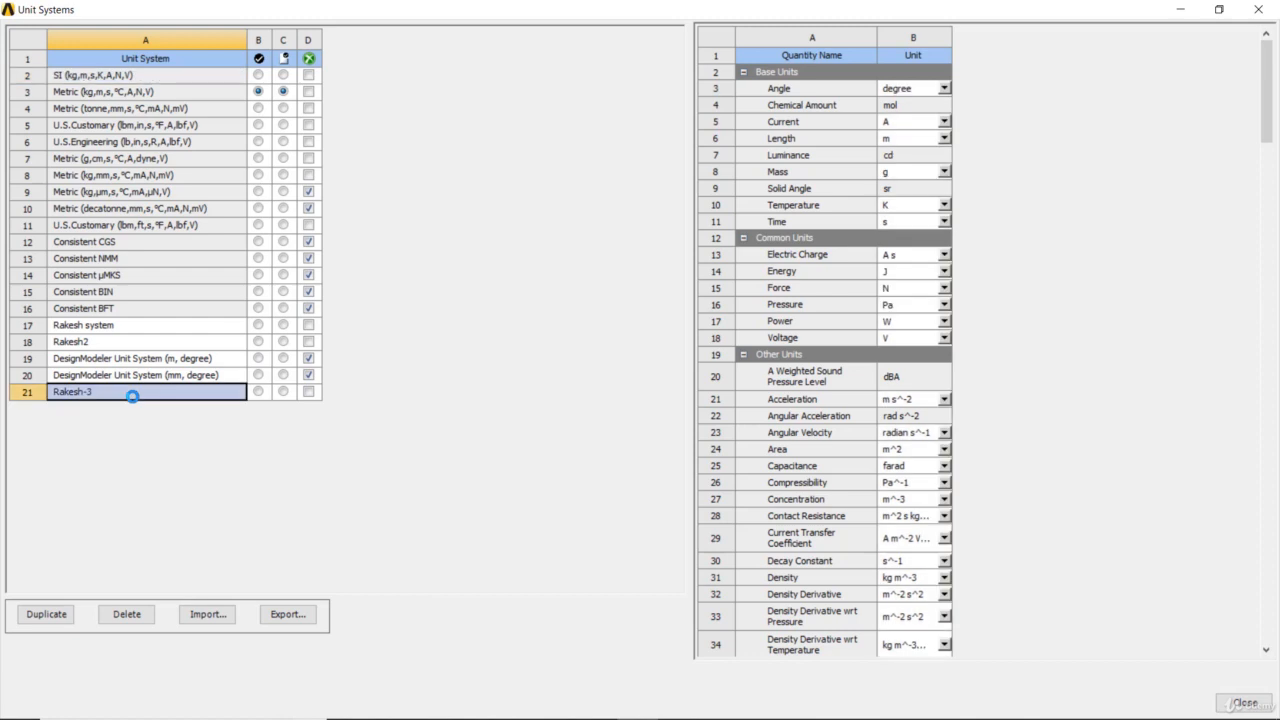
left_click(280, 613)
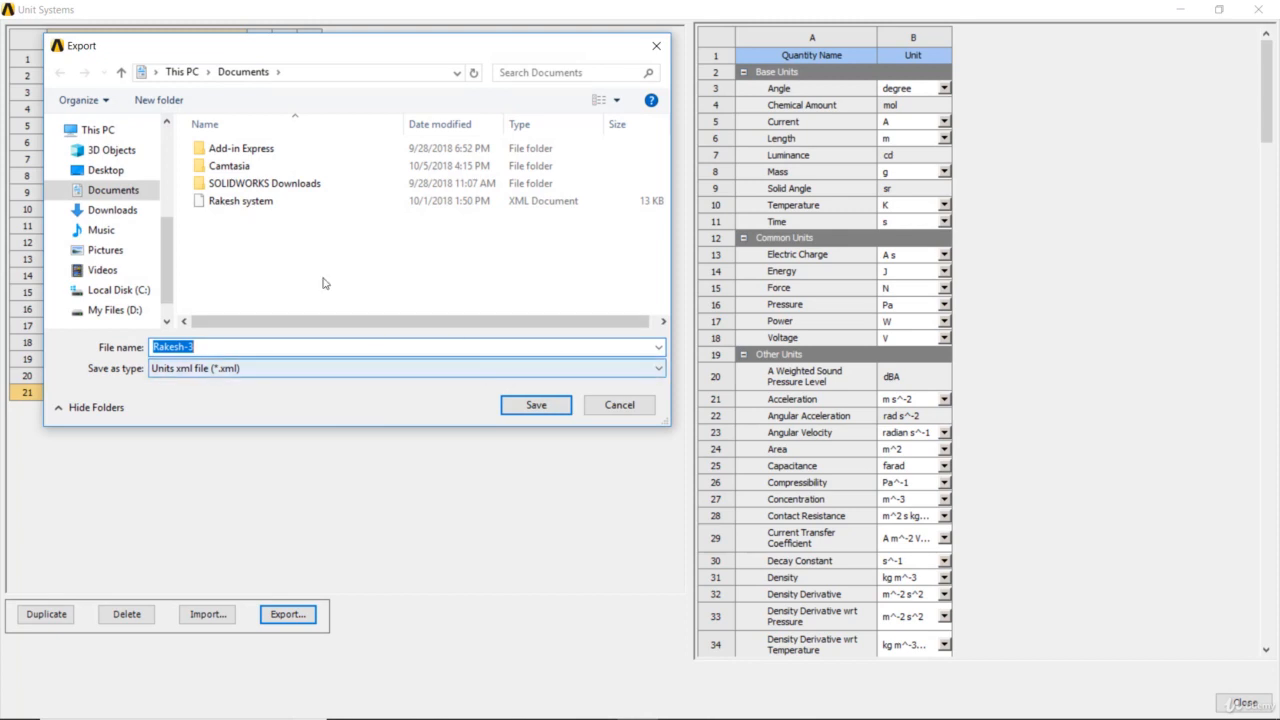
left_click(355, 348)
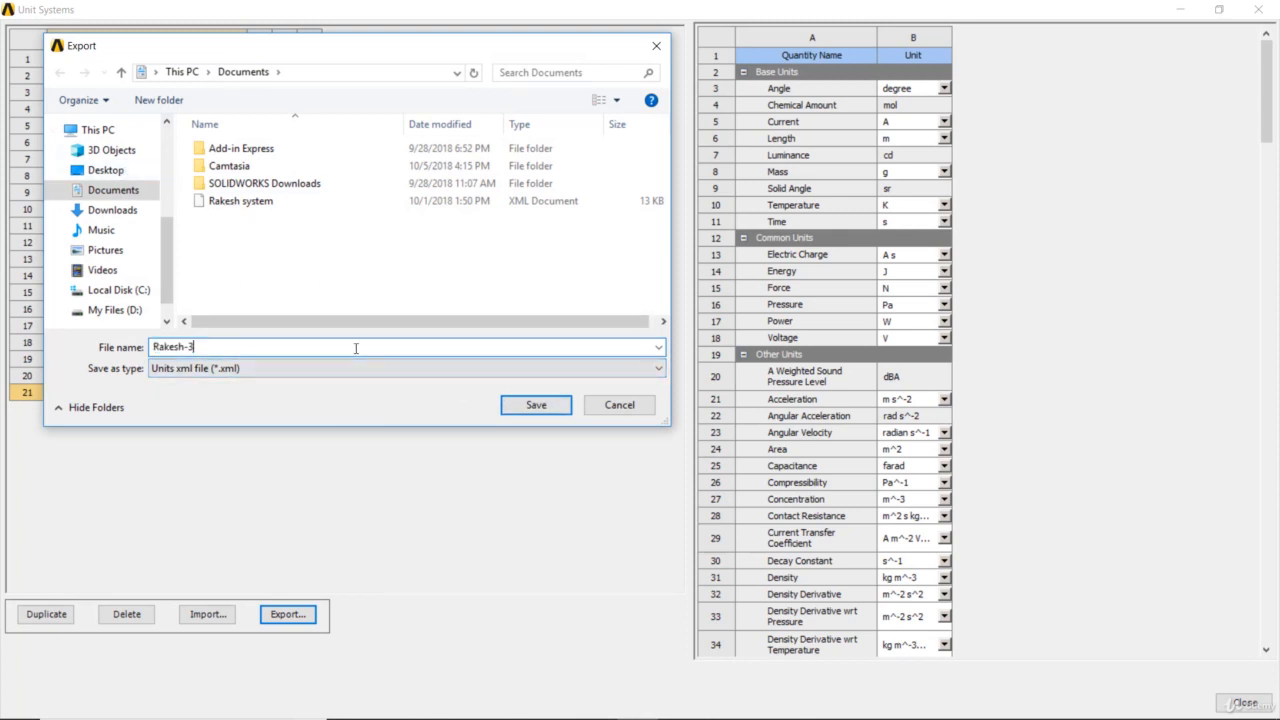
type("1")
left_click(534, 414)
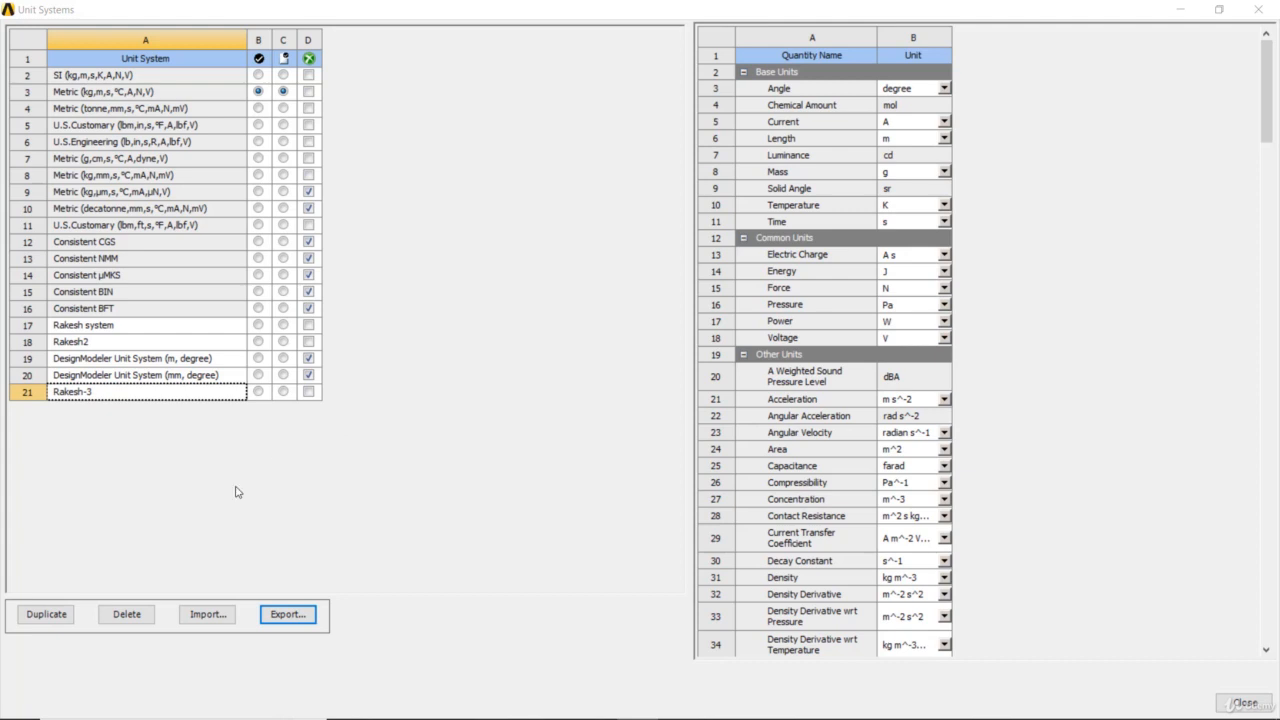
- Try to import the newly exported units XML file from Documents into the list of unit systems
left_click(211, 615)
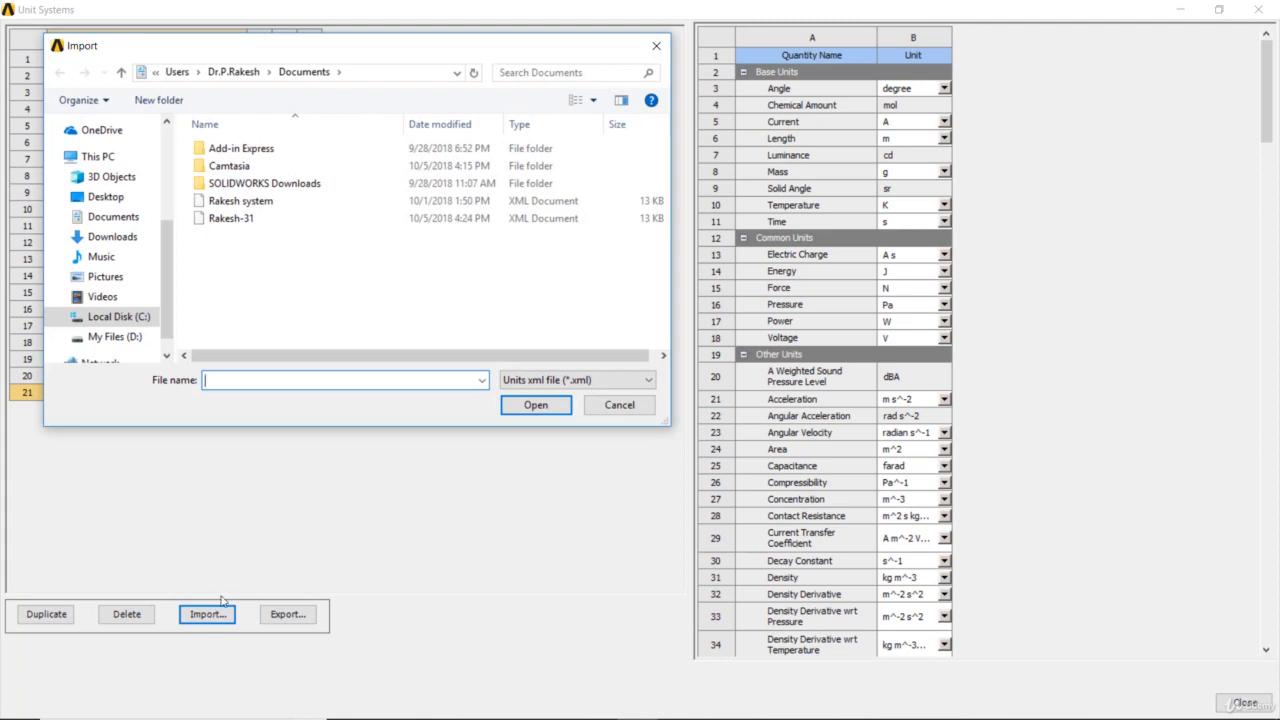
left_click(250, 222)
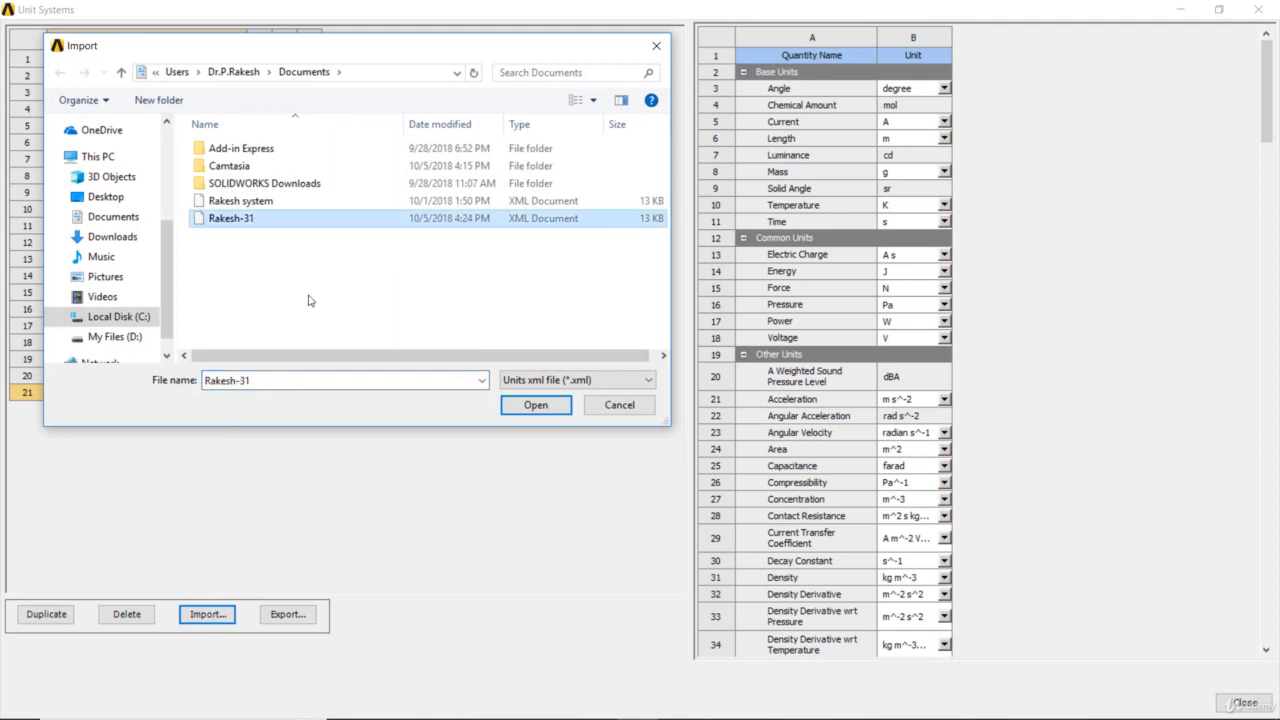
left_click(534, 407)
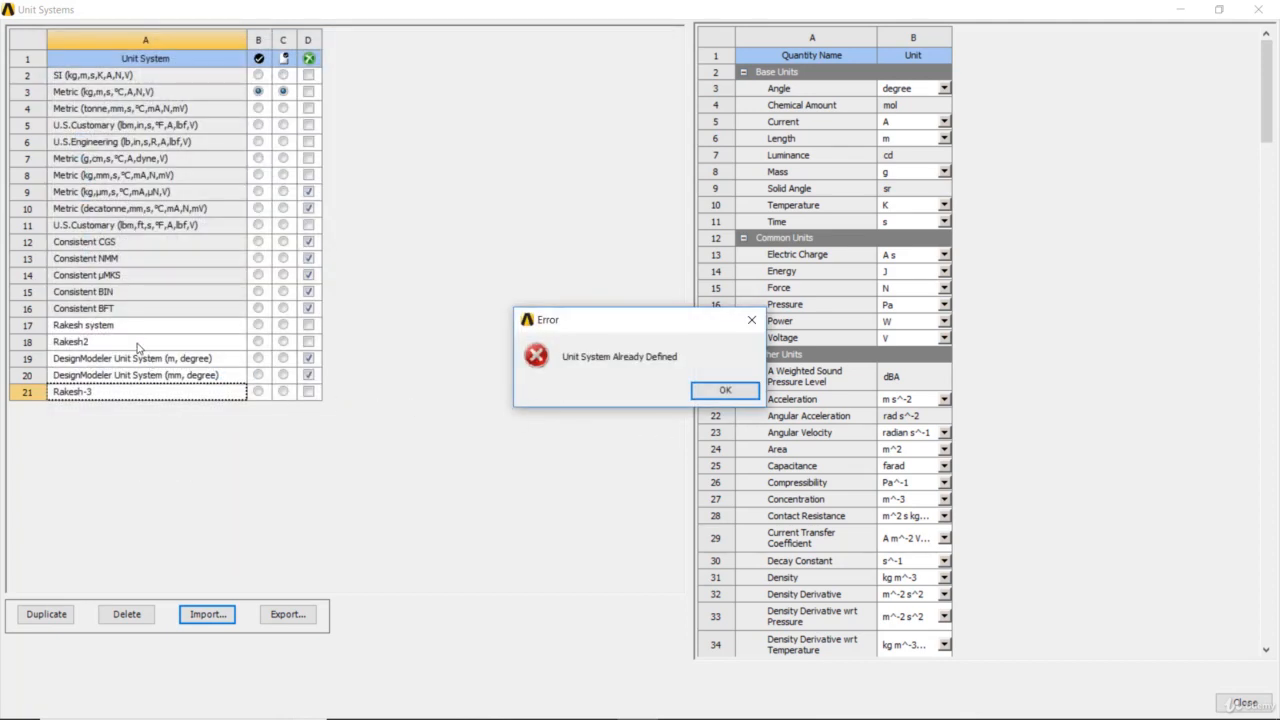
left_click(727, 393)
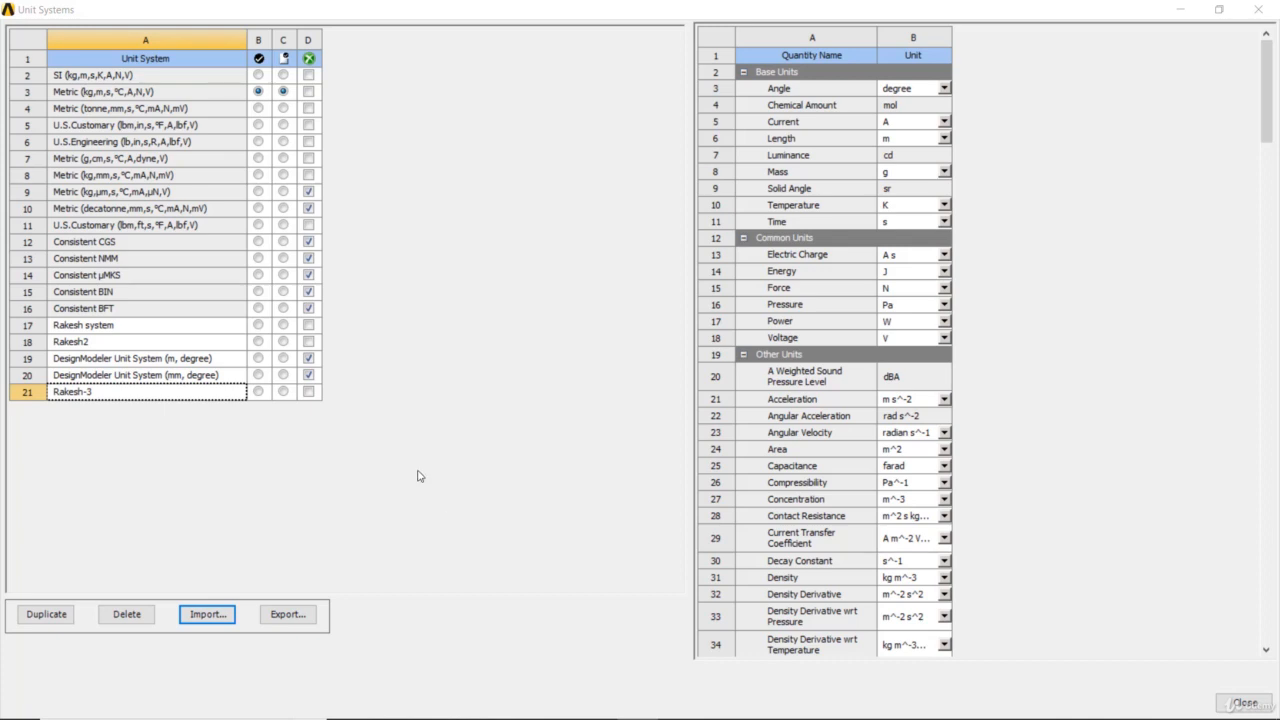
- Delete the custom unit system listed directly above DesignModeler Unit System (m, degree)
left_click(50, 376)
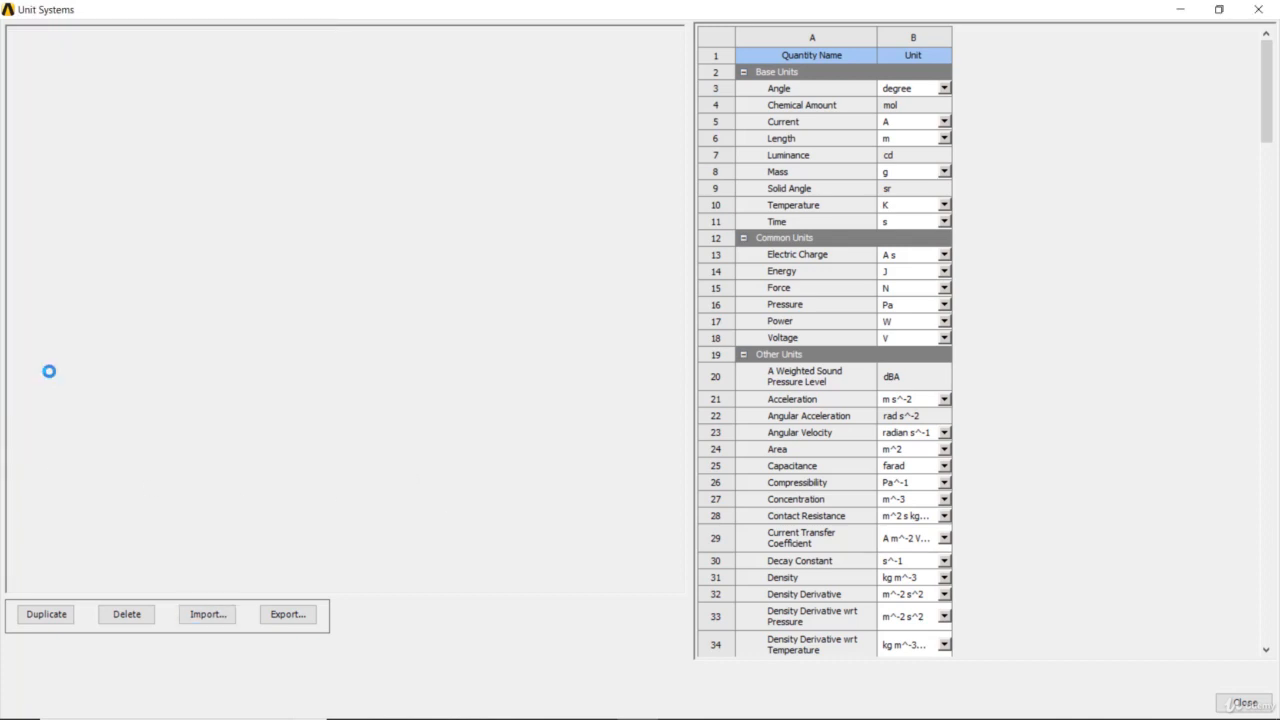
left_click(58, 343)
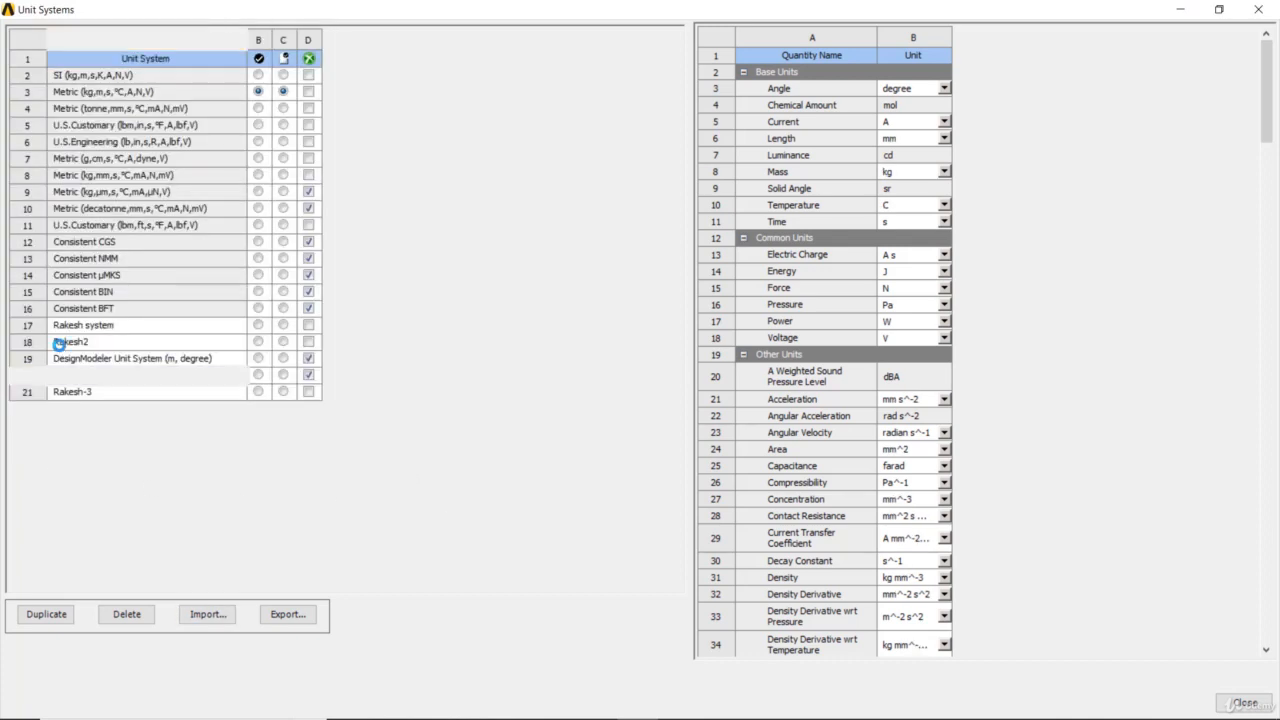
left_click(138, 616)
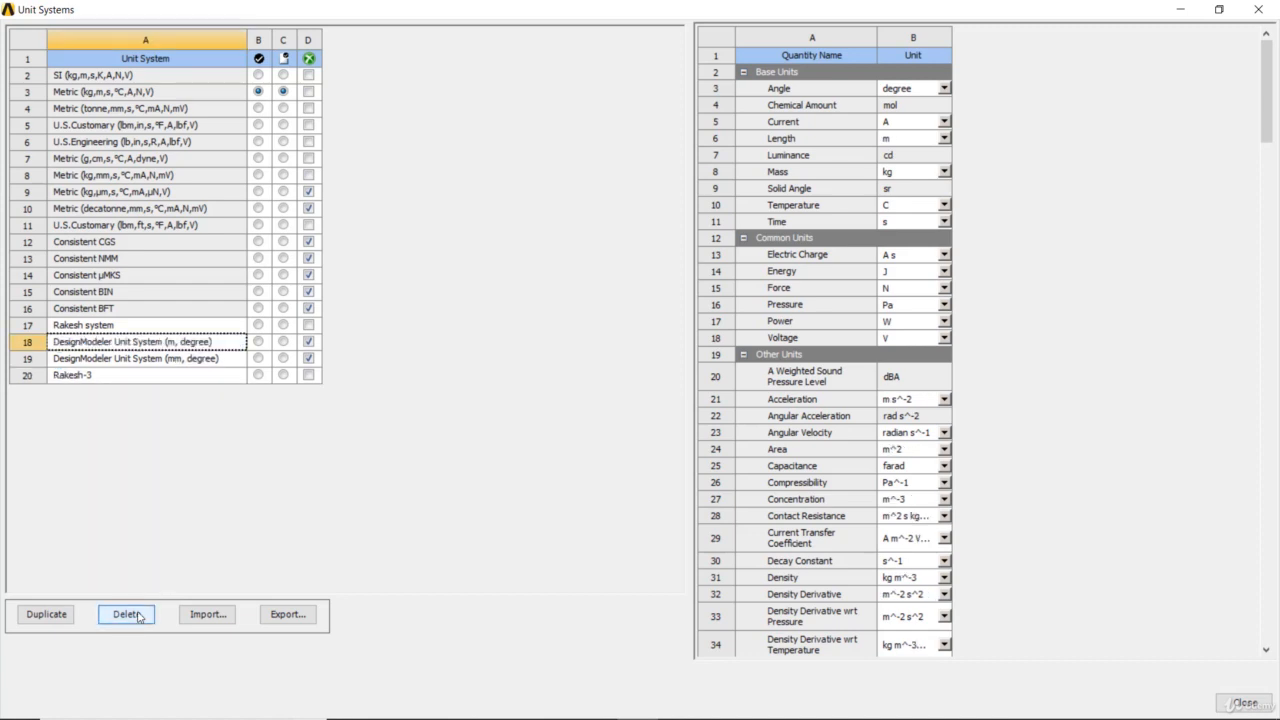